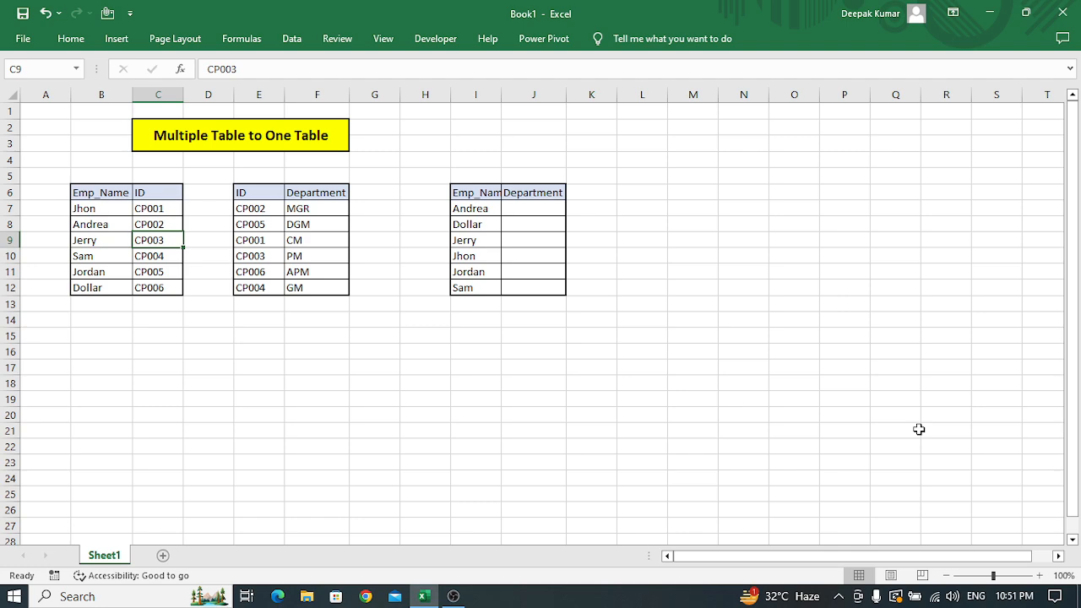
# Examine the Emp_Name and ID columns of the first source table.
pyautogui.press('Left')
pyautogui.press('Up')
pyautogui.press('Up')
pyautogui.press('Up')
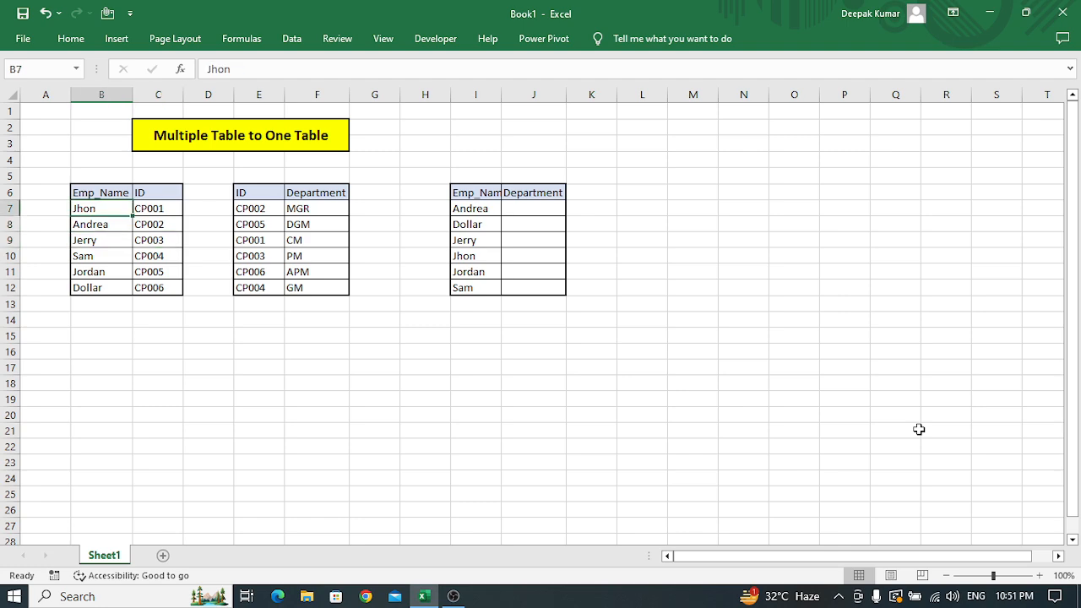
pyautogui.hotkey('shift', 'Right')
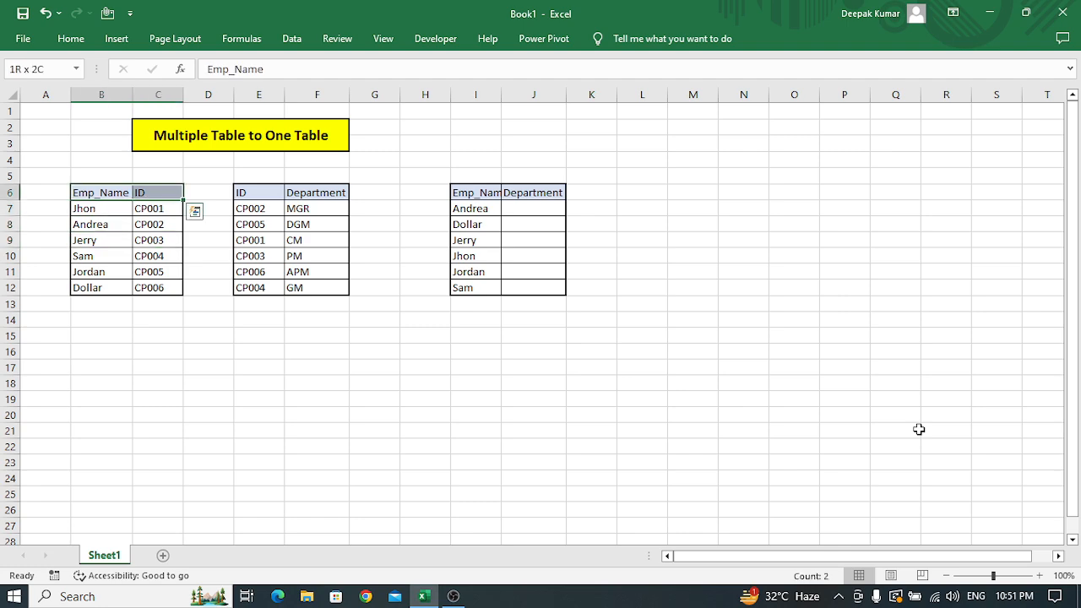
pyautogui.hotkey('ctrl', 'shift', 'Down')
pyautogui.press('Up')
pyautogui.press('Down')
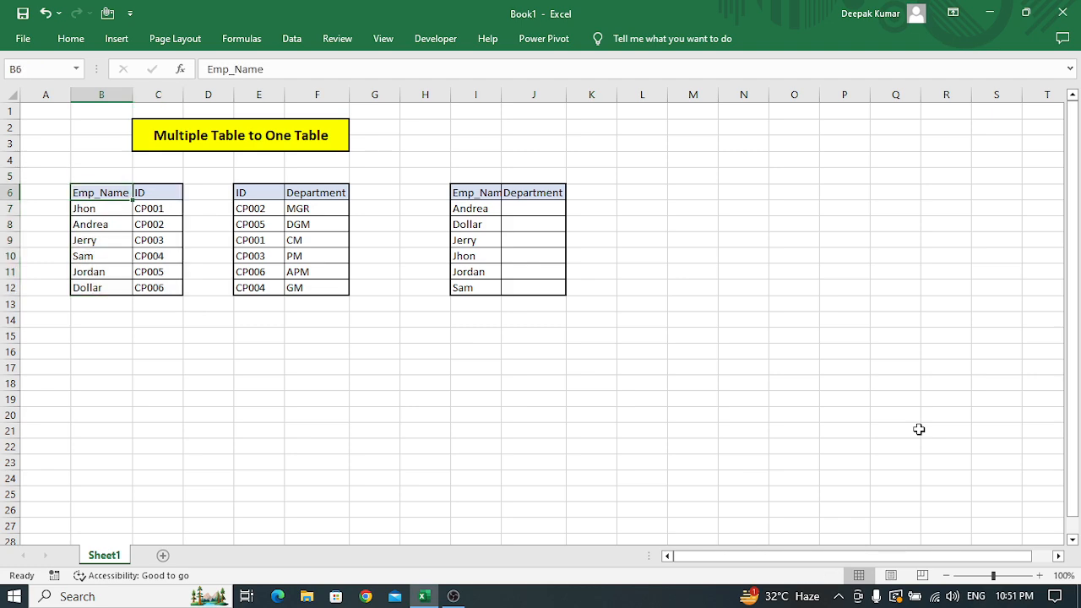
pyautogui.press('Right')
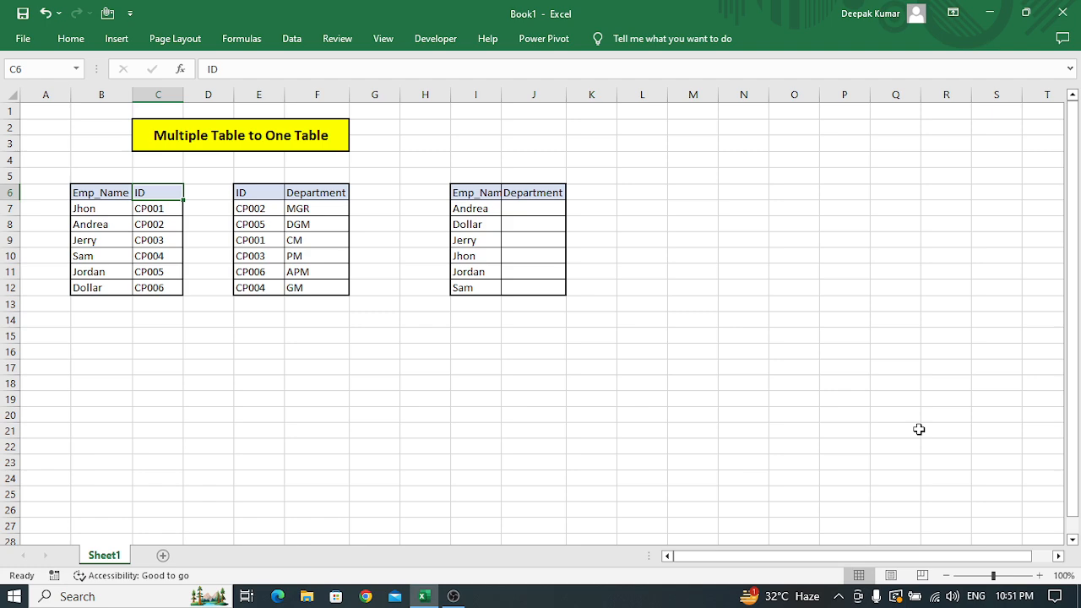
pyautogui.hotkey('ctrl', 'shift', 'Down')
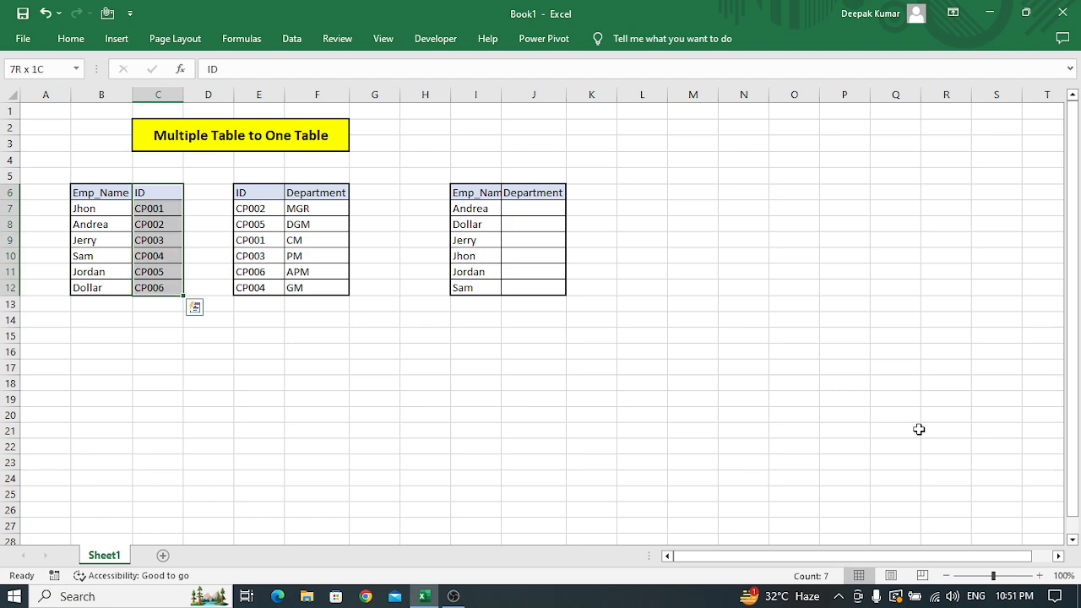
pyautogui.press('Down')
# Examine the ID and Department columns of the second source table in E6:F12.
pyautogui.press('Right')
pyautogui.press('Right')
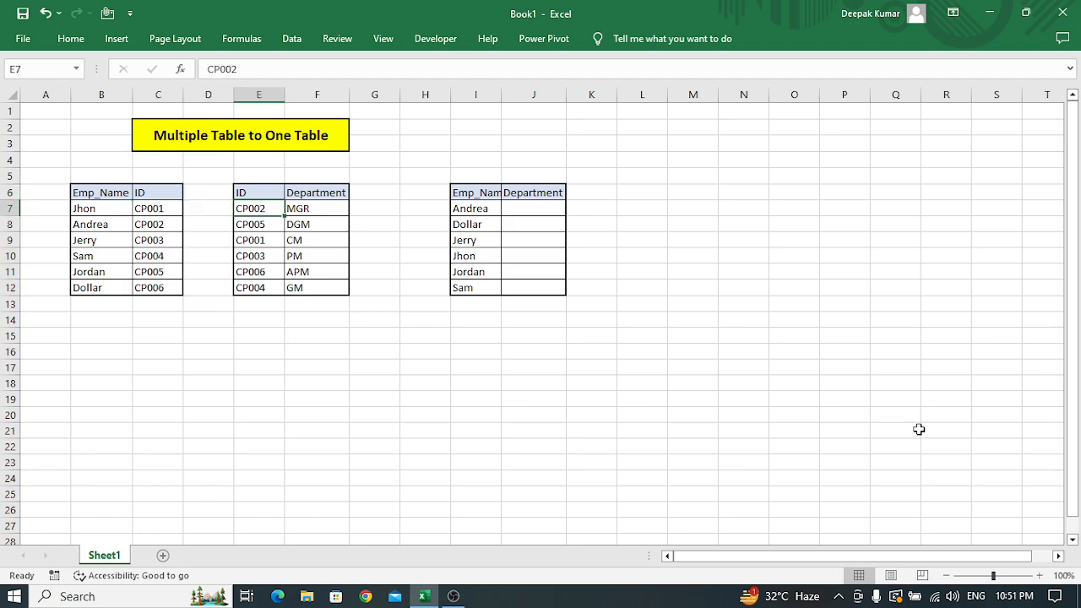
pyautogui.press('Up')
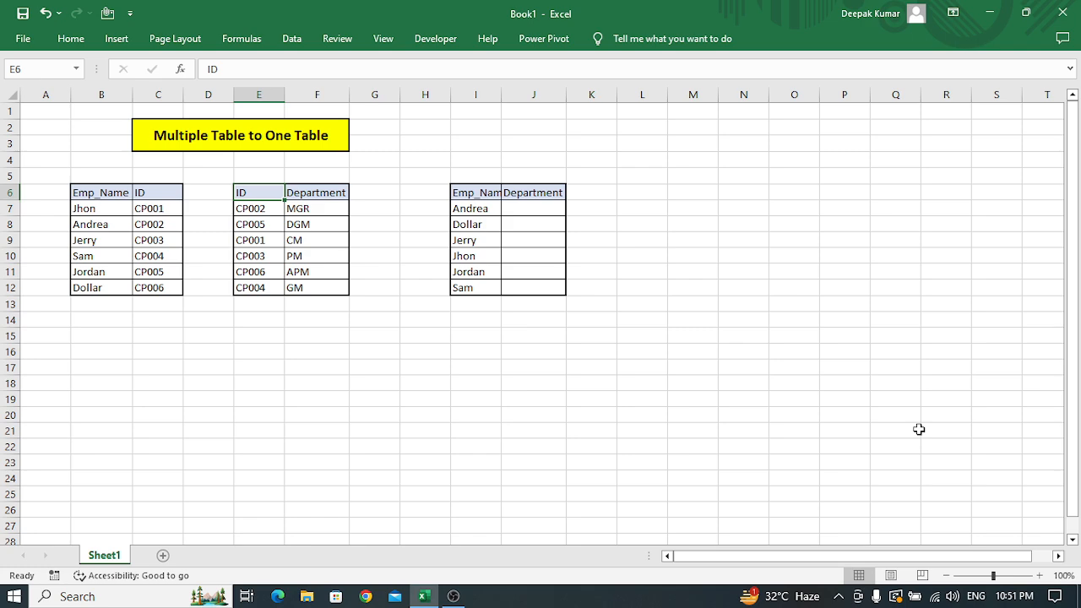
pyautogui.hotkey('ctrl', 'shift', 'Down')
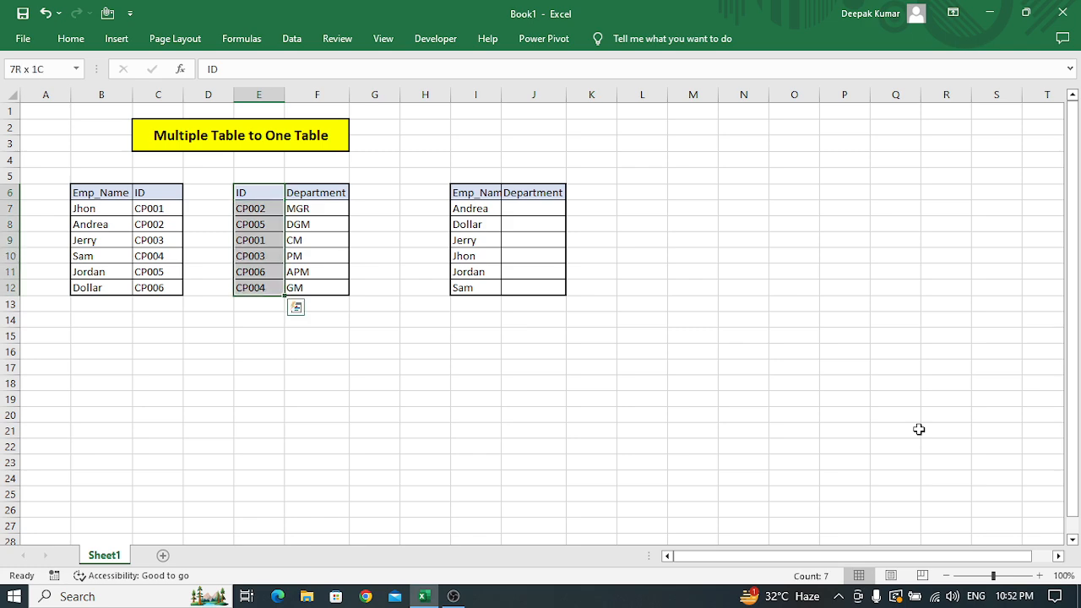
pyautogui.press('Right')
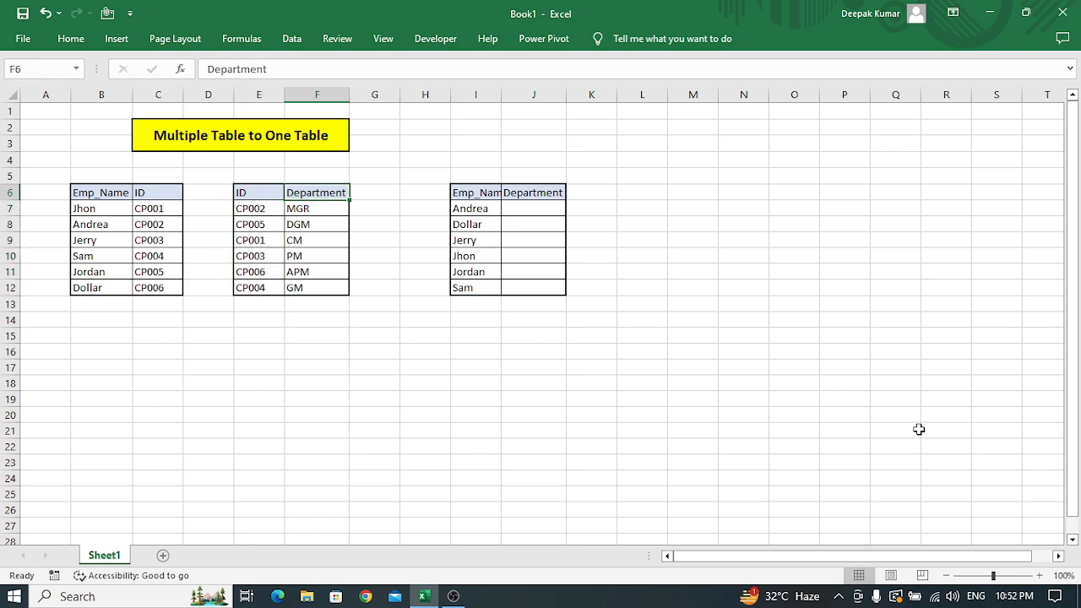
pyautogui.hotkey('ctrl', 'shift', 'Down')
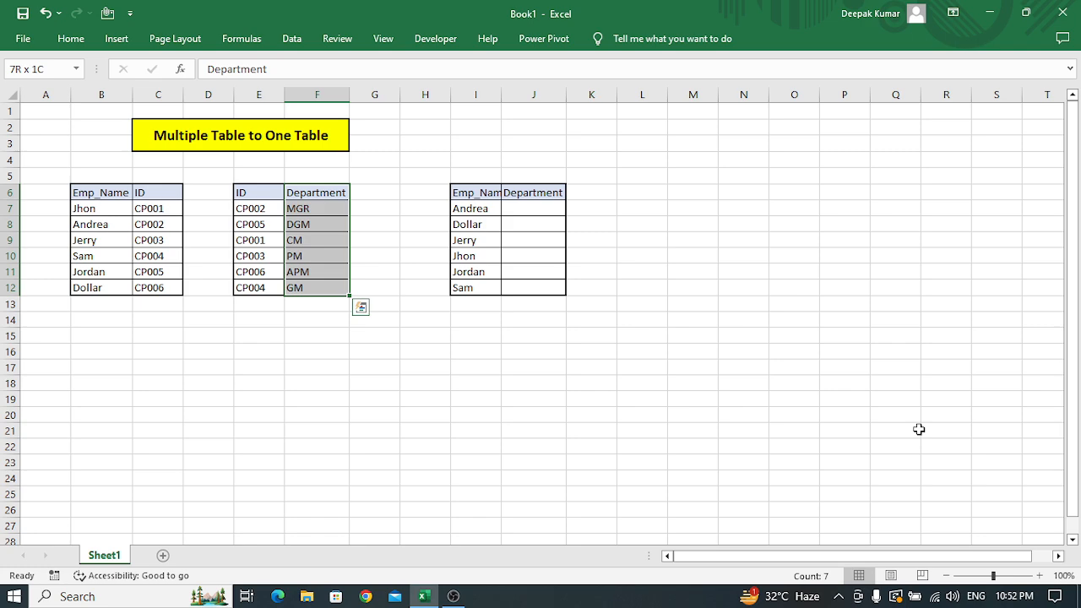
pyautogui.press('Left')
# AutoFit the width of column I to the Emp_Name header of the result table.
pyautogui.press('Left')
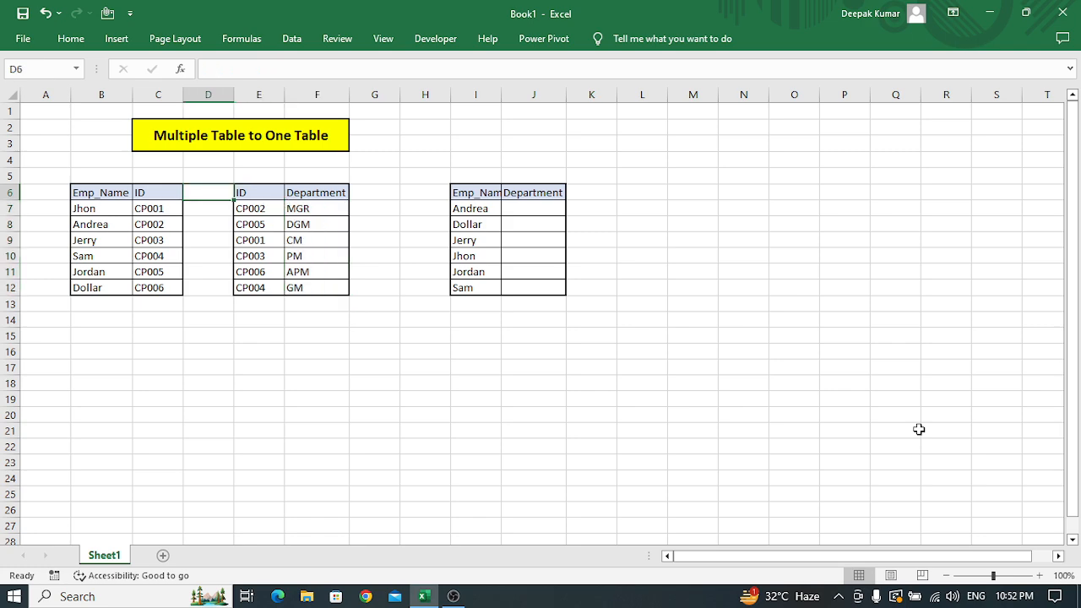
pyautogui.press('Right')
pyautogui.press('Right')
pyautogui.press('Right')
pyautogui.press('Right')
pyautogui.press('Right')
pyautogui.press('Right')
pyautogui.press('Right')
pyautogui.press('Right')
pyautogui.press('Left')
pyautogui.press('Left')
pyautogui.press('Left')
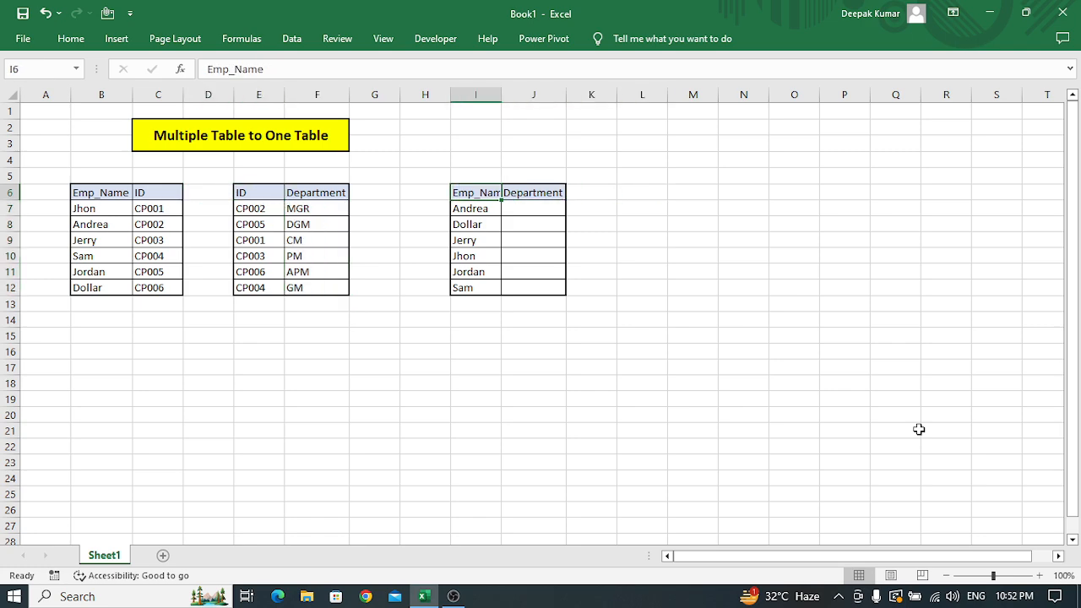
pyautogui.hotkey('alt', 'h')
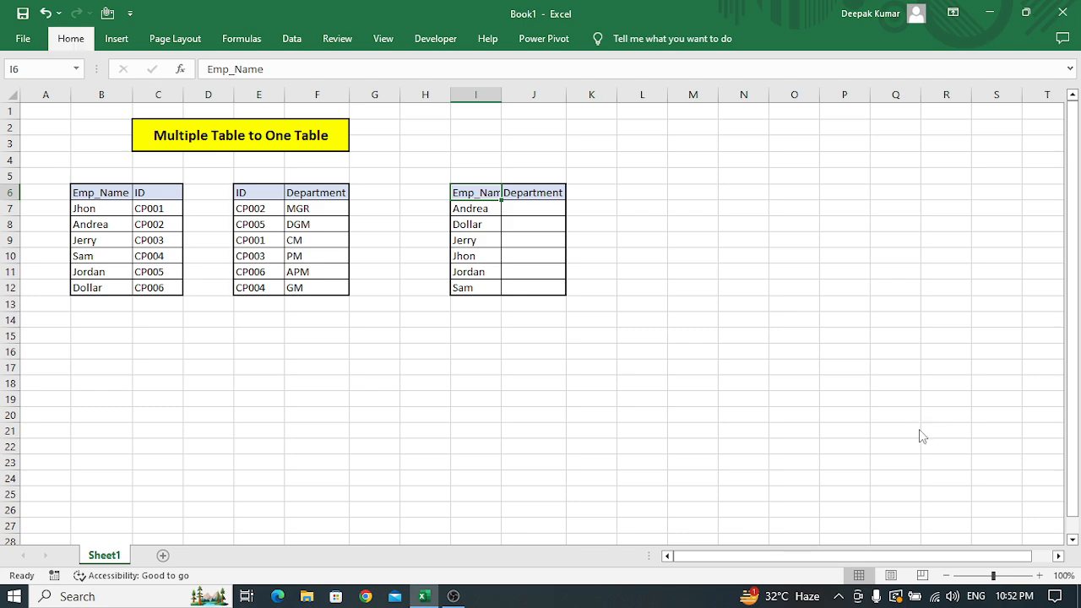
pyautogui.press('o')
pyautogui.press('i')
pyautogui.press('Right')
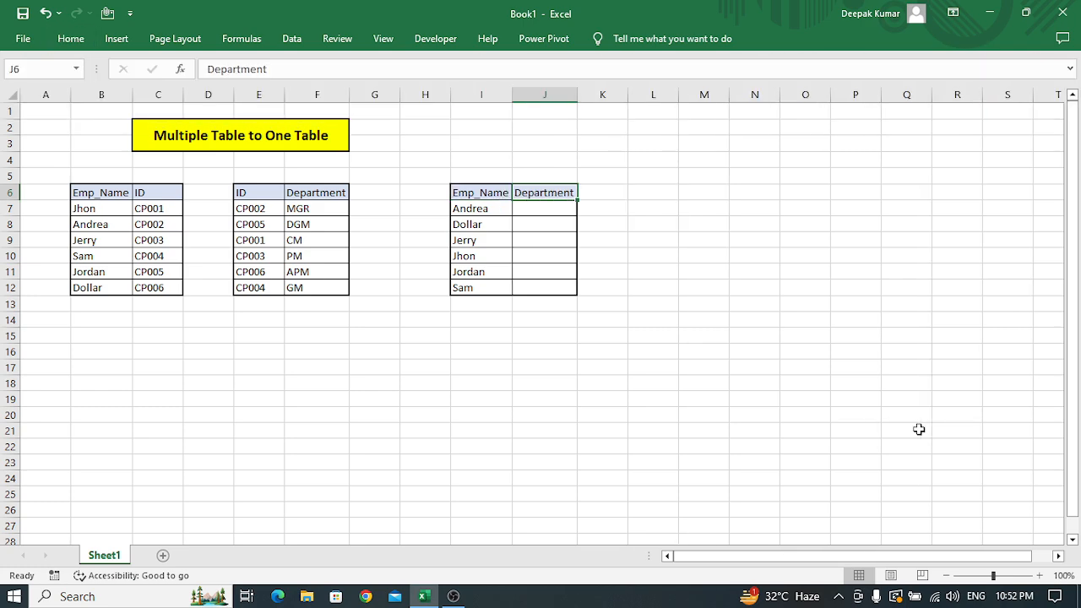
# Trace the result table's employee names back to the first table and examine the second table's Department column.
pyautogui.press('Down')
pyautogui.press('Left')
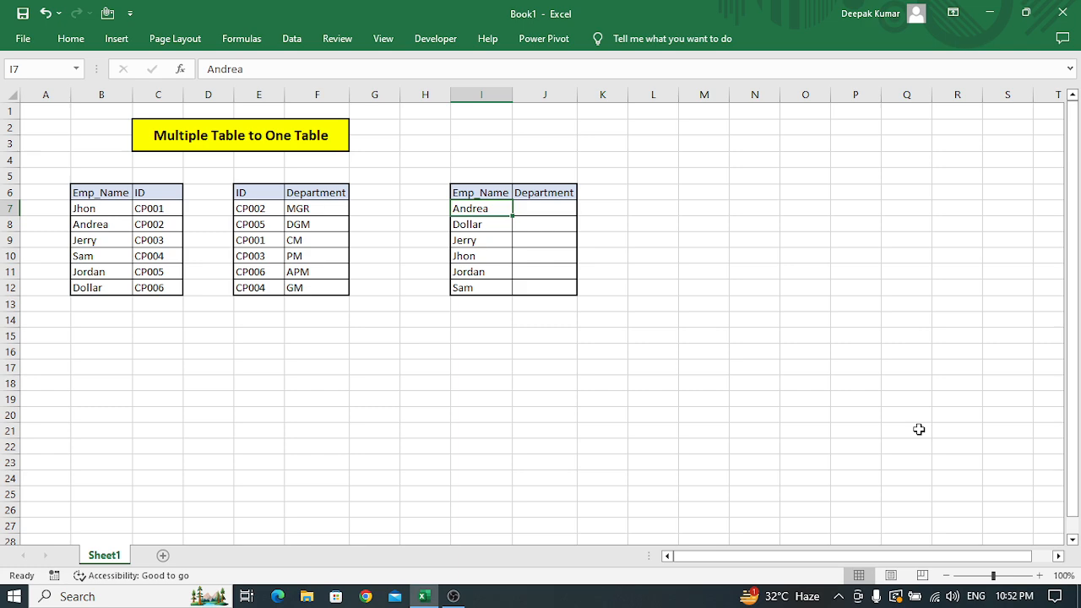
pyautogui.press('Left')
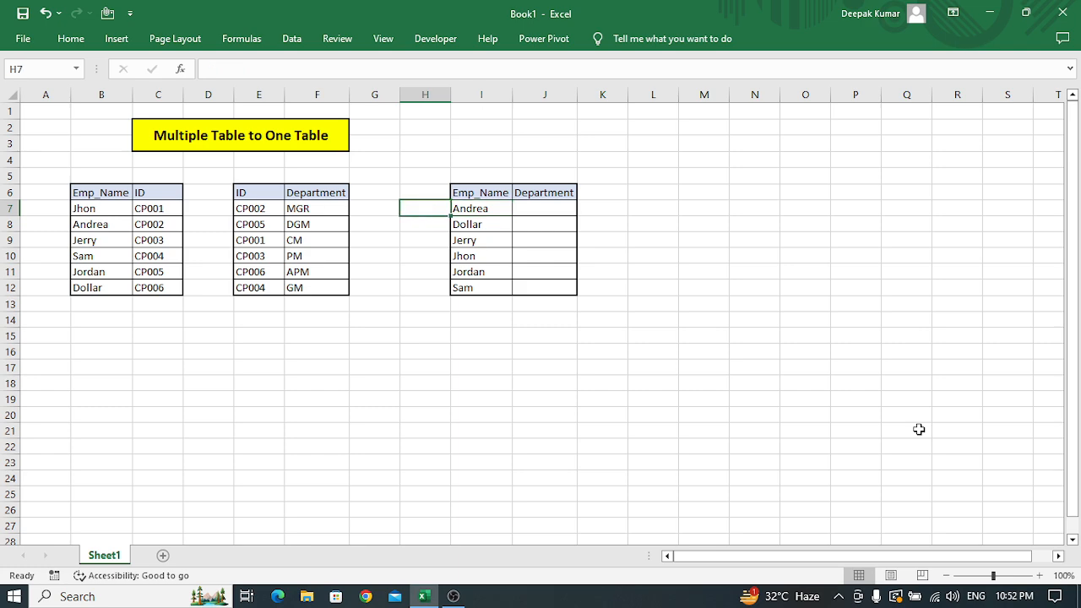
pyautogui.press('Left')
pyautogui.press('Left')
pyautogui.press('Left')
pyautogui.press('Left')
pyautogui.press('Left')
pyautogui.press('Left')
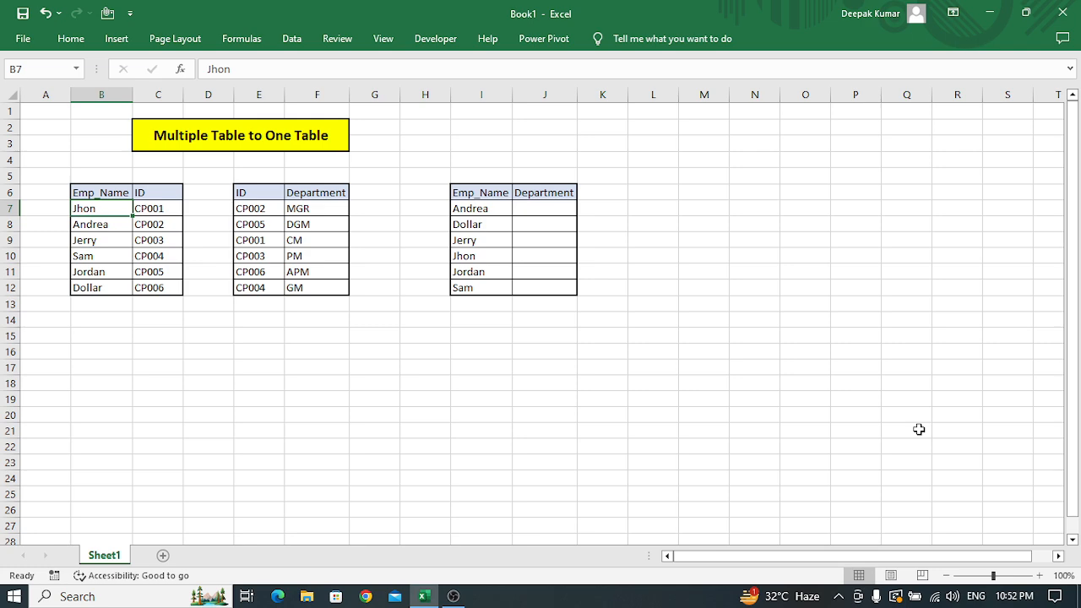
pyautogui.press('Right')
pyautogui.press('Right')
pyautogui.press('Right')
pyautogui.press('Right')
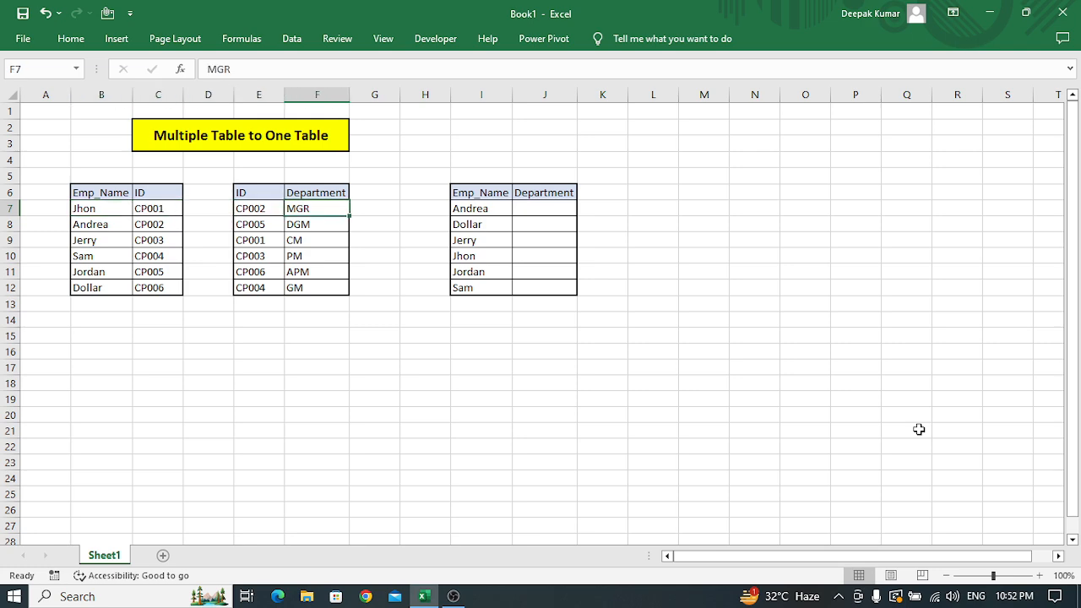
pyautogui.press('Up')
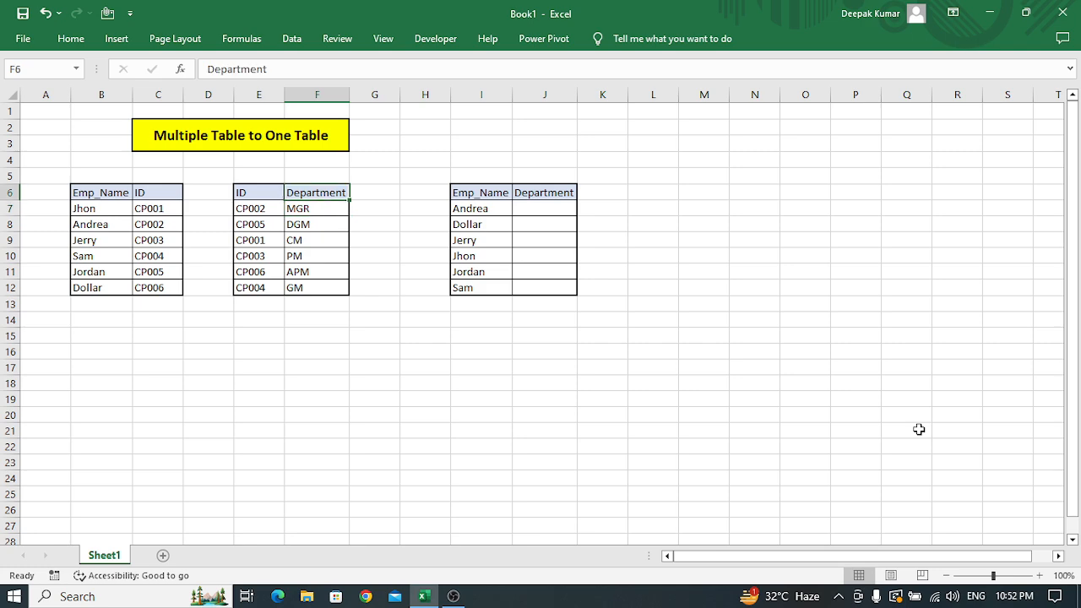
pyautogui.hotkey('ctrl', 'shift', 'Down')
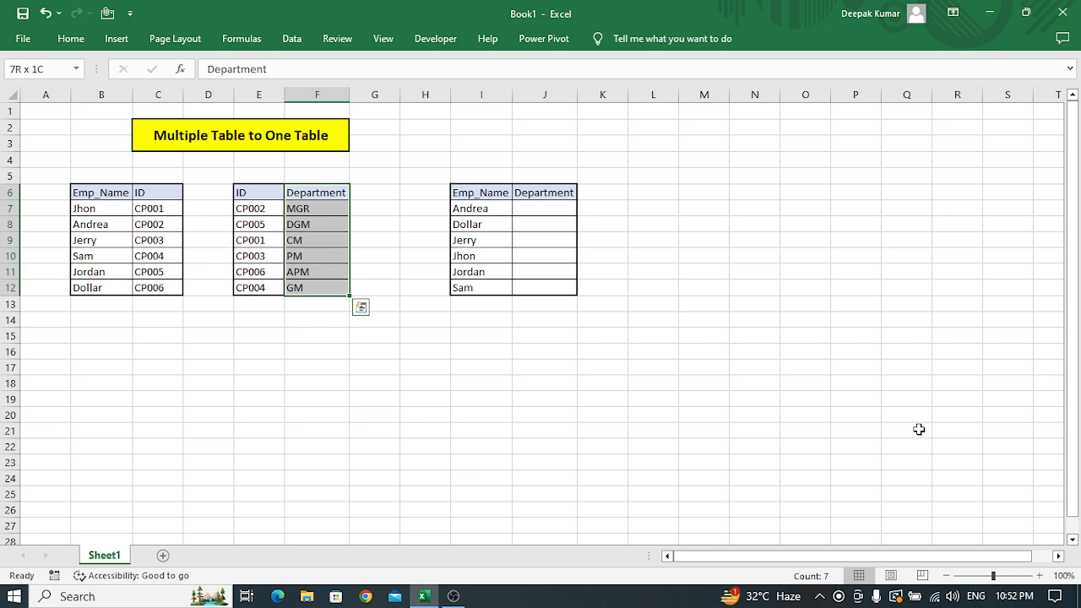
# Compare the ID columns shared by the two source tables, C6:C12 and E6:E12.
pyautogui.press('Left')
pyautogui.press('Left')
pyautogui.press('Left')
pyautogui.press('Left')
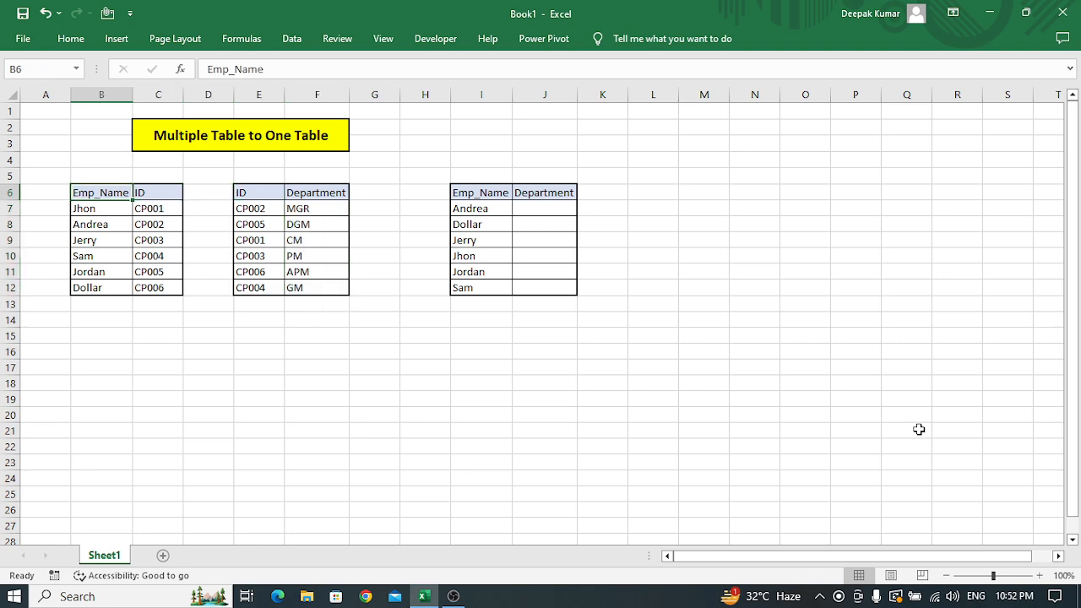
pyautogui.press('Right')
pyautogui.hotkey('ctrl', 'shift', 'Down')
pyautogui.press('Right')
pyautogui.press('Right')
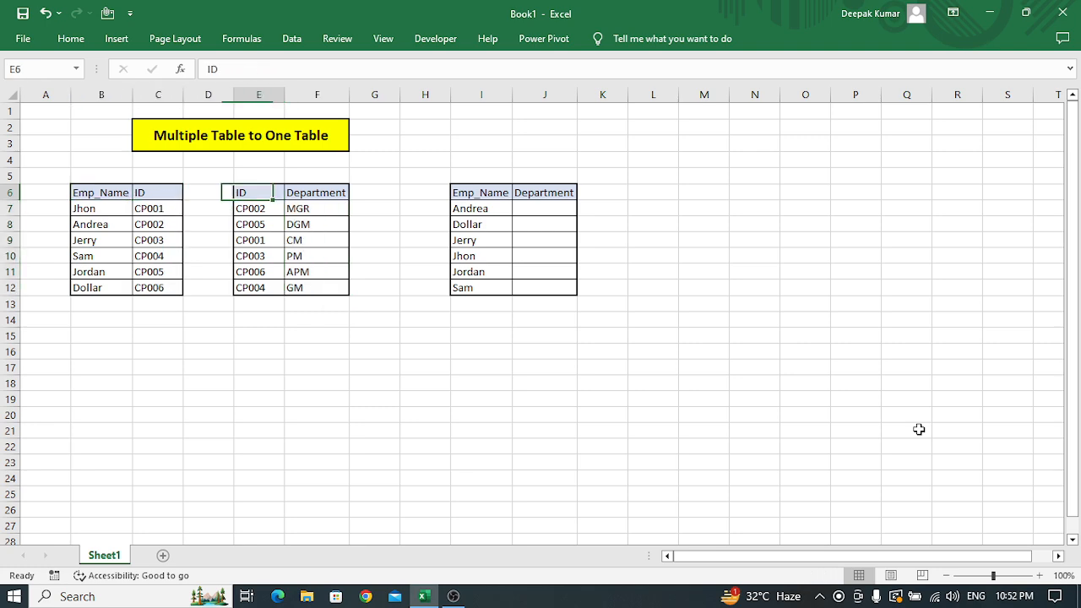
pyautogui.hotkey('ctrl', 'shift', 'Down')
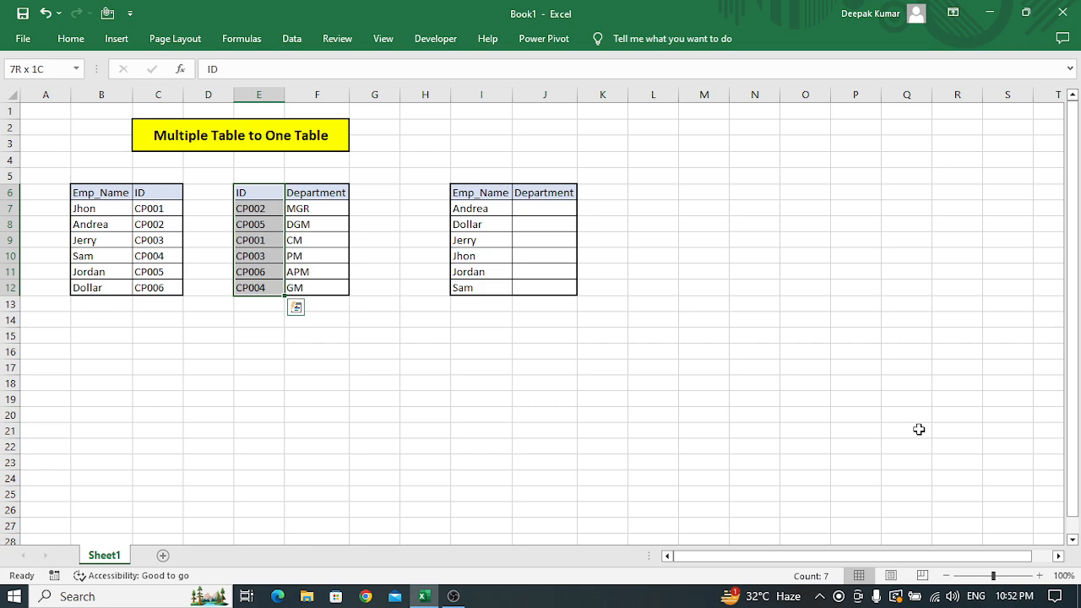
pyautogui.press('Right')
pyautogui.press('Right')
pyautogui.press('Right')
pyautogui.press('Right')
pyautogui.press('Right')
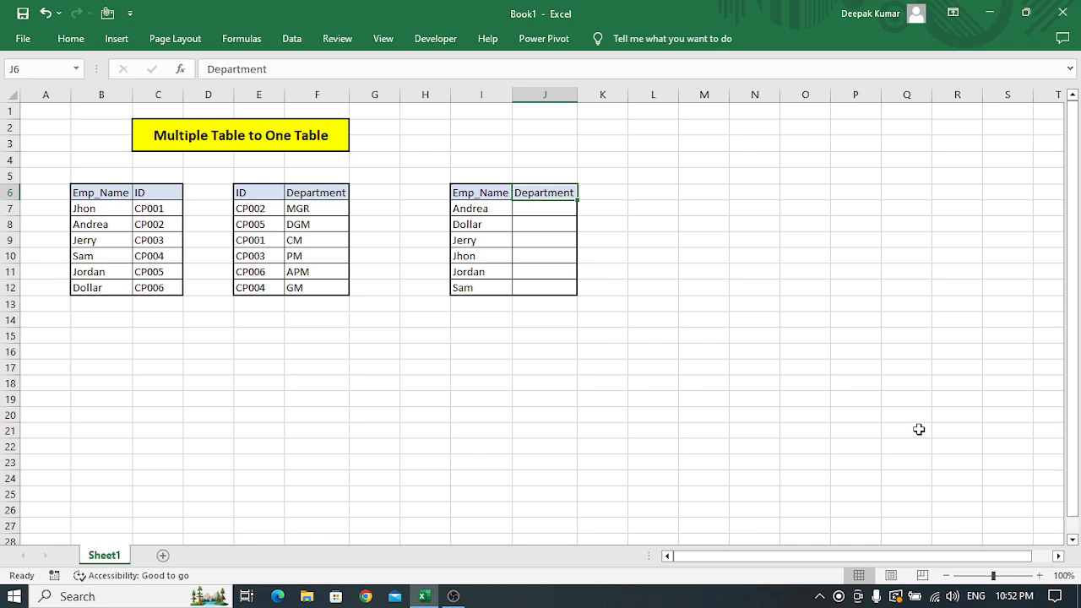
# Examine the first row of the result table against the IDs in C7:C12 of the first source table.
pyautogui.press('Down')
pyautogui.press('Left')
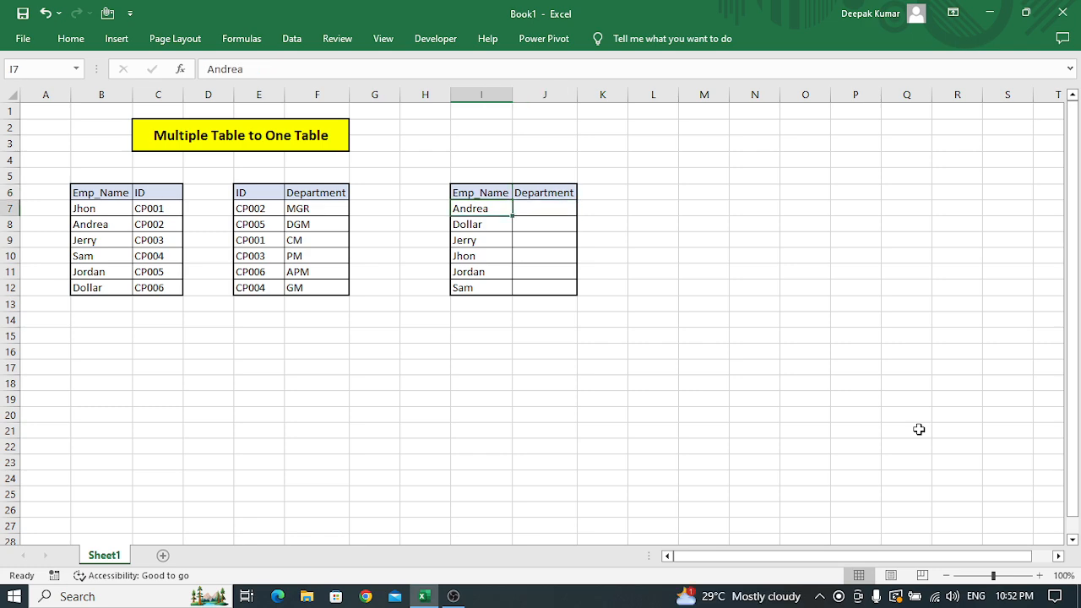
pyautogui.press('Right')
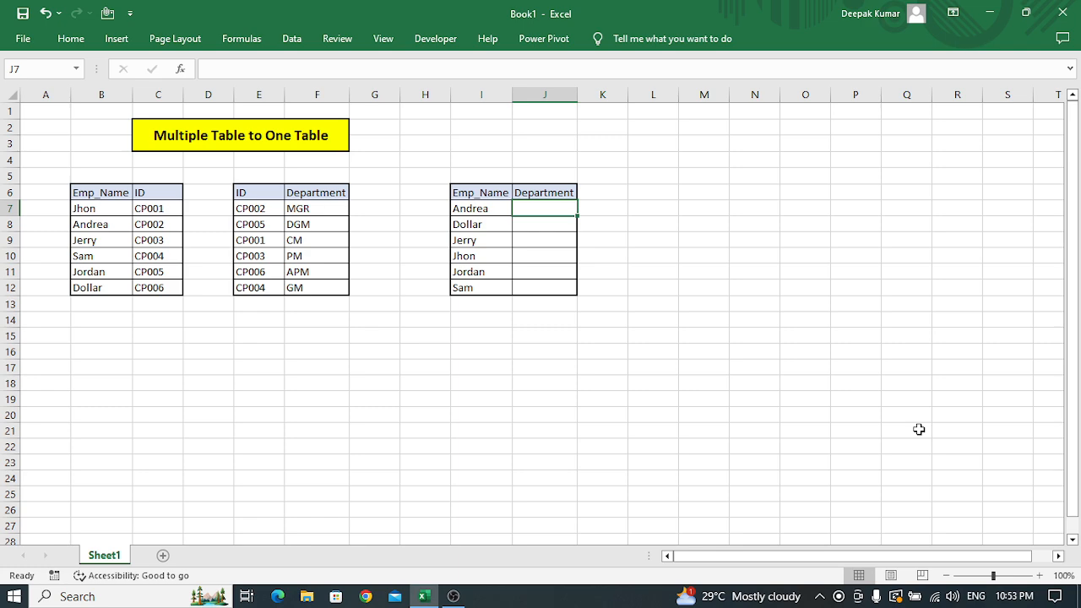
pyautogui.press('Left')
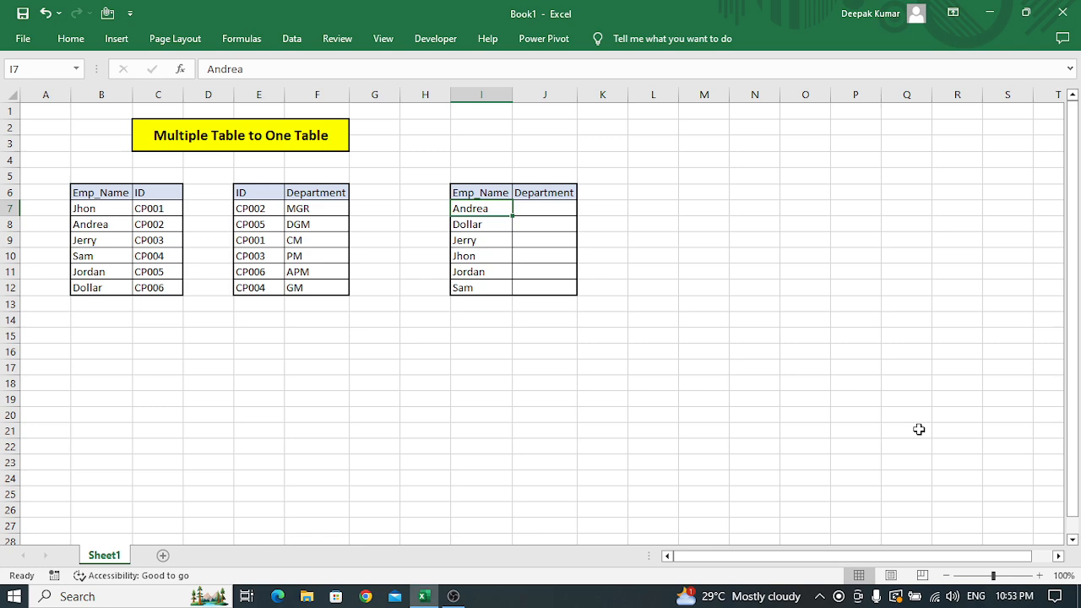
pyautogui.press('Left')
pyautogui.press('Left')
pyautogui.press('Left')
pyautogui.press('Left')
pyautogui.press('Left')
pyautogui.press('Left')
pyautogui.press('Left')
pyautogui.press('Right')
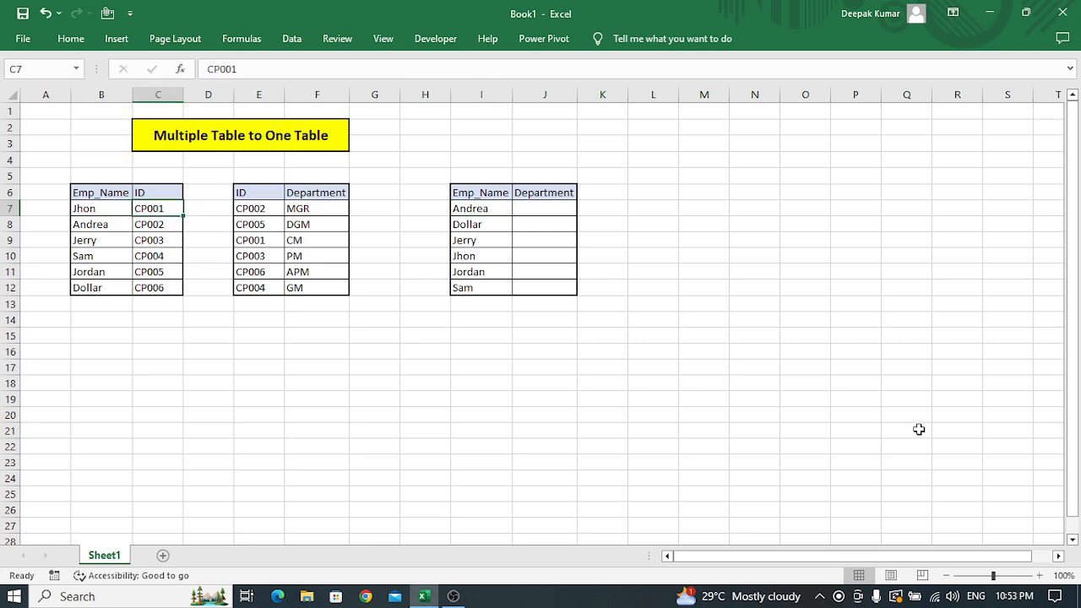
pyautogui.press('Down')
pyautogui.press('Up')
pyautogui.press('Down')
pyautogui.press('Up')
pyautogui.hotkey('shift', 'Down')
pyautogui.hotkey('ctrl', 'shift', 'Down')
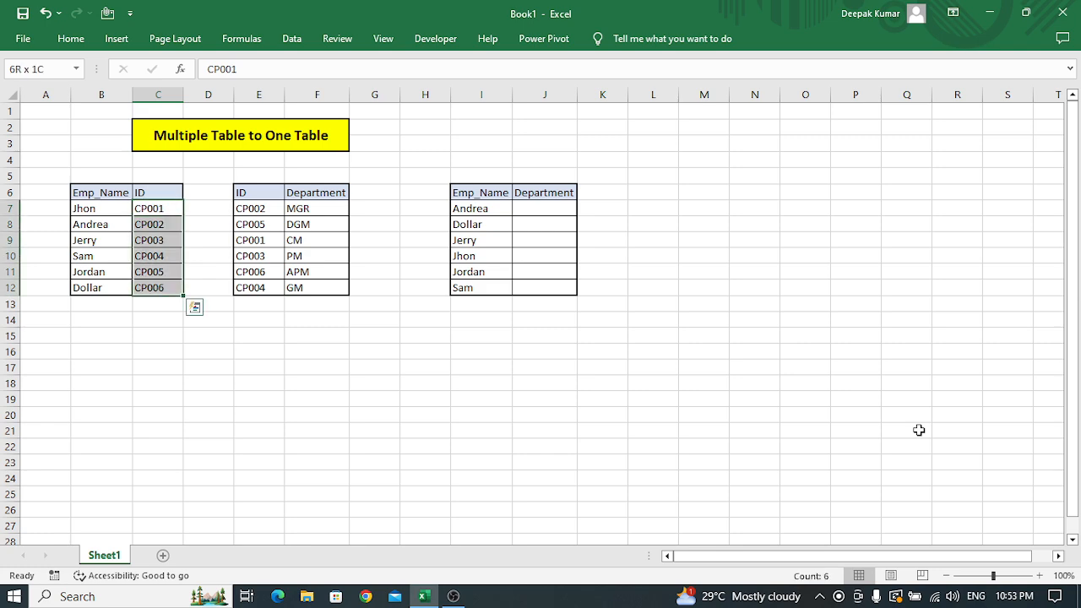
pyautogui.press('Right')
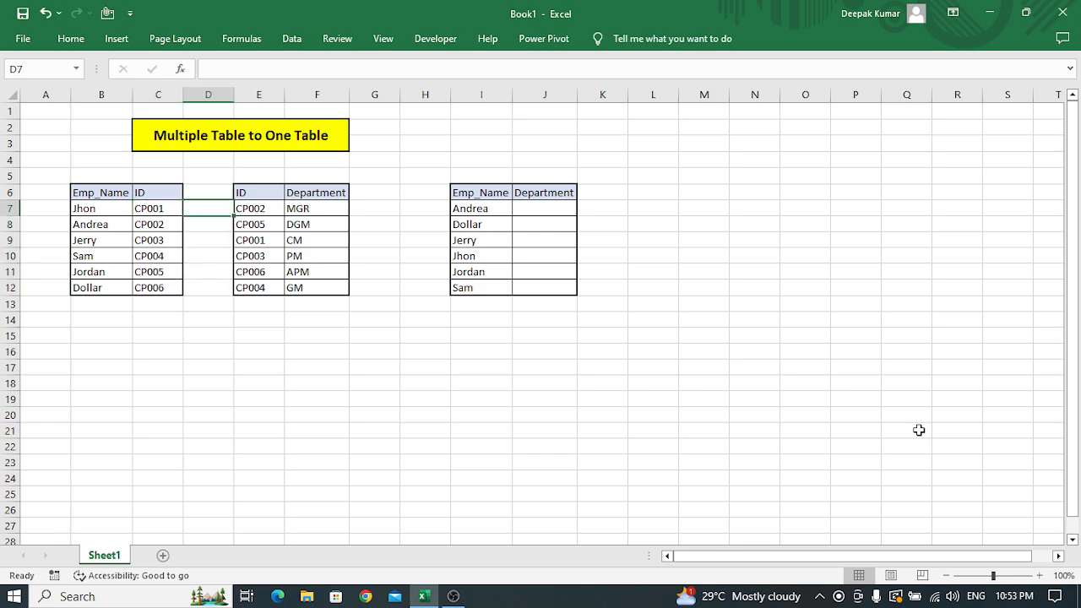
pyautogui.press('Right')
pyautogui.press('Right')
pyautogui.press('Right')
pyautogui.press('Right')
pyautogui.press('Right')
pyautogui.press('Right')
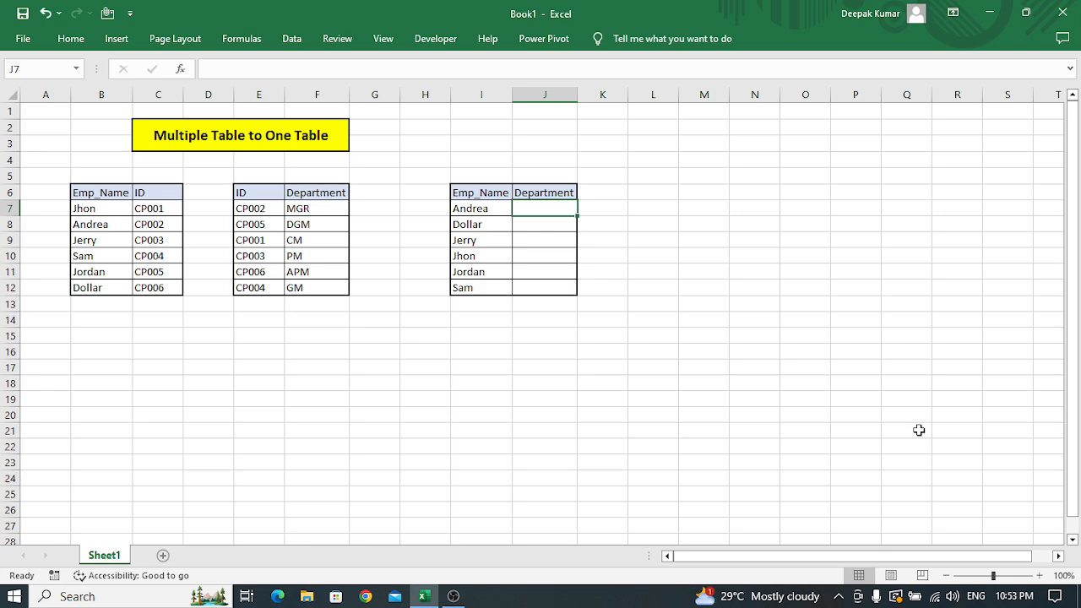
# Begin an INDEX formula in J7 with the first table's ID range $C$7:$C$12 as its absolute array.
pyautogui.press('Left')
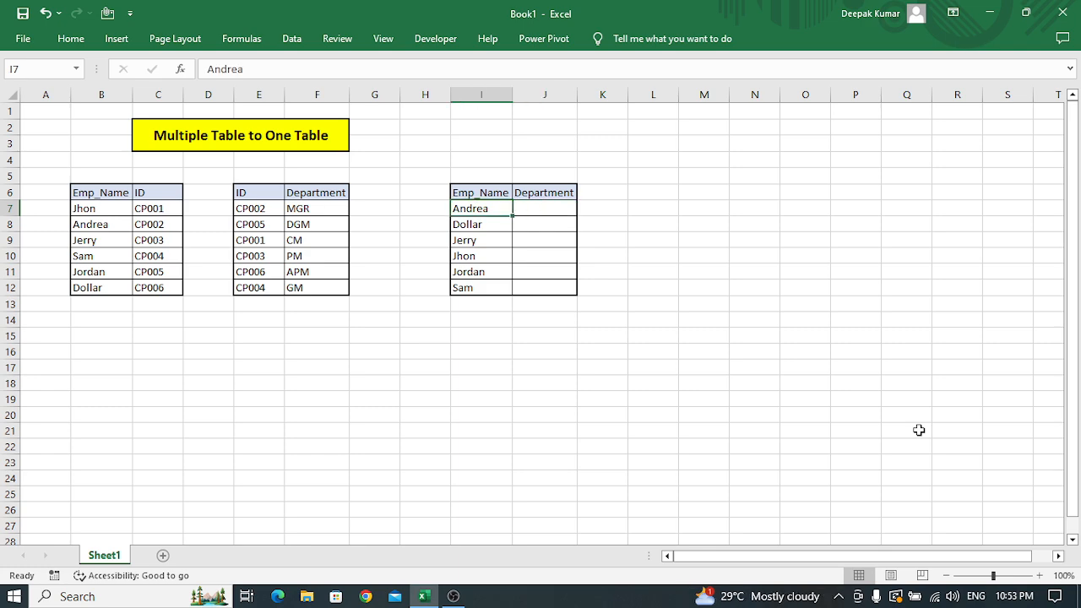
pyautogui.press('Right')
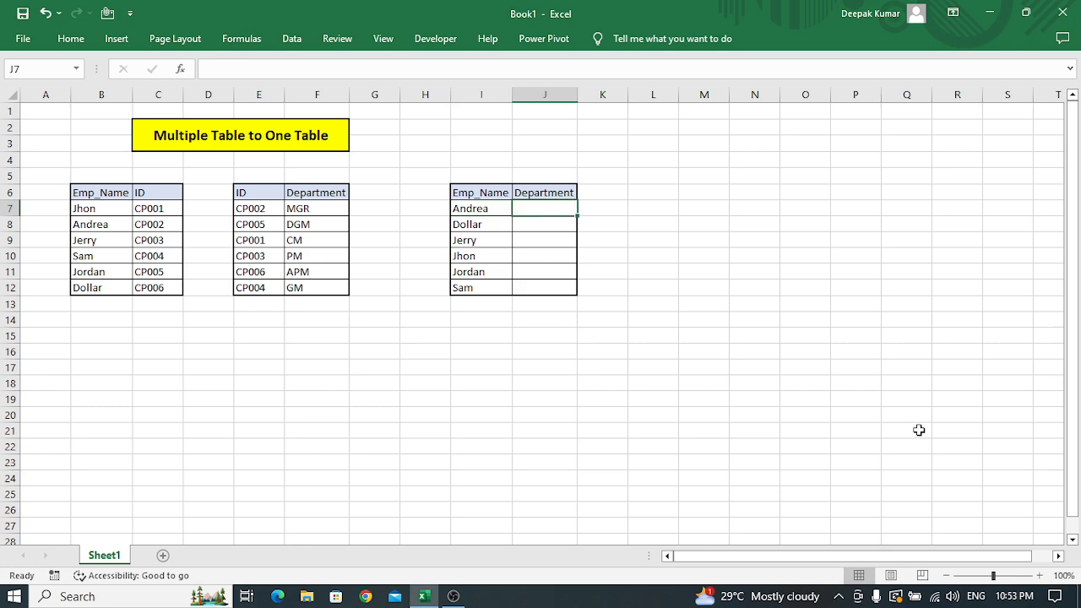
pyautogui.press('Left')
pyautogui.press('Right')
pyautogui.write('=')
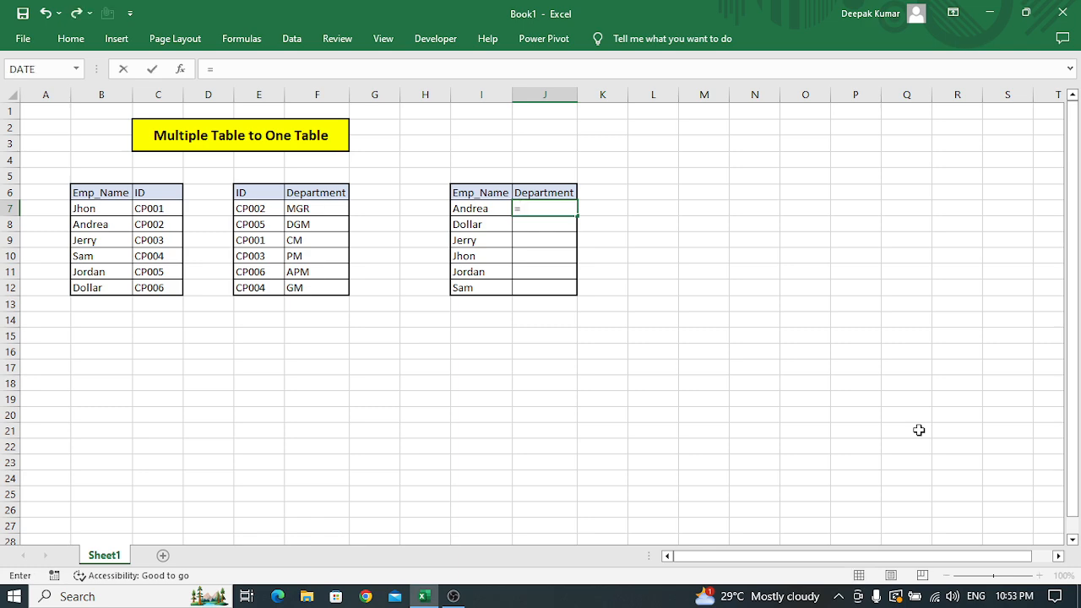
pyautogui.write('inde')
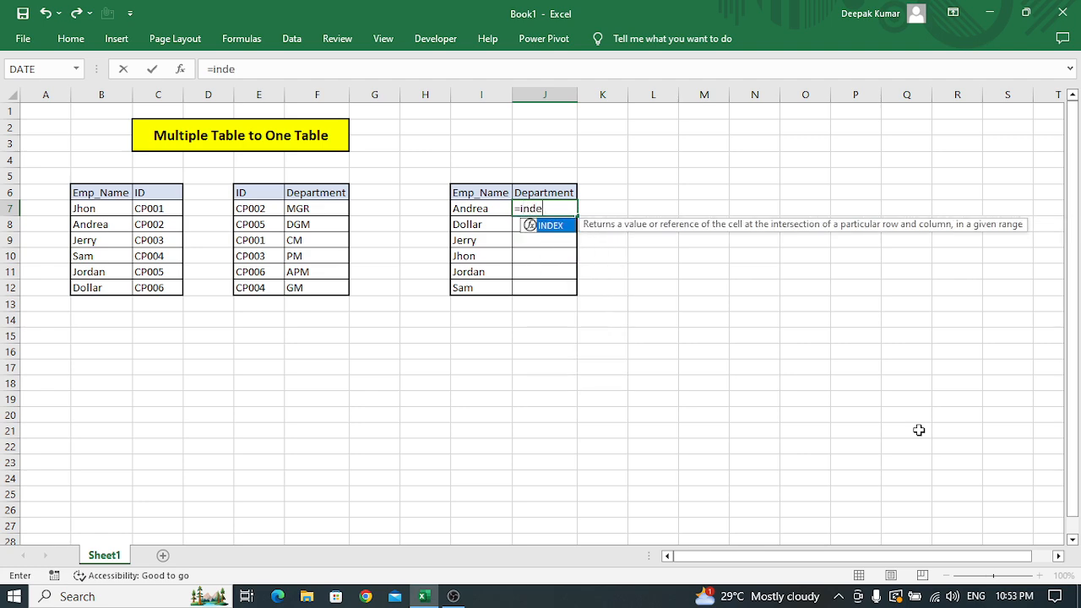
pyautogui.press('Tab')
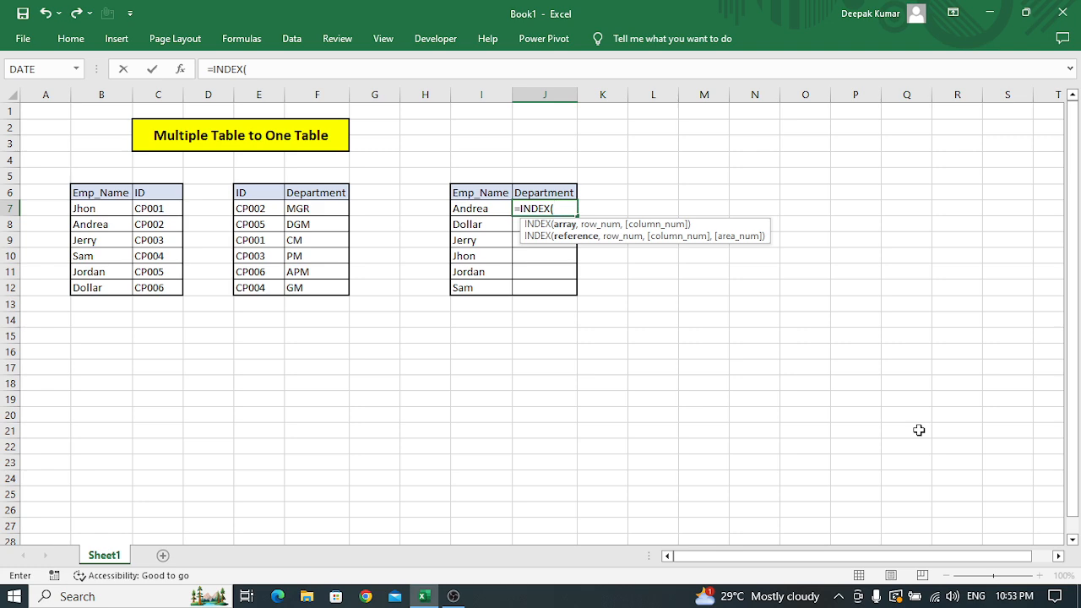
pyautogui.press('Left')
pyautogui.press('Left')
pyautogui.press('Left')
pyautogui.press('Left')
pyautogui.press('Left')
pyautogui.press('Left')
pyautogui.press('Left')
pyautogui.press('Left')
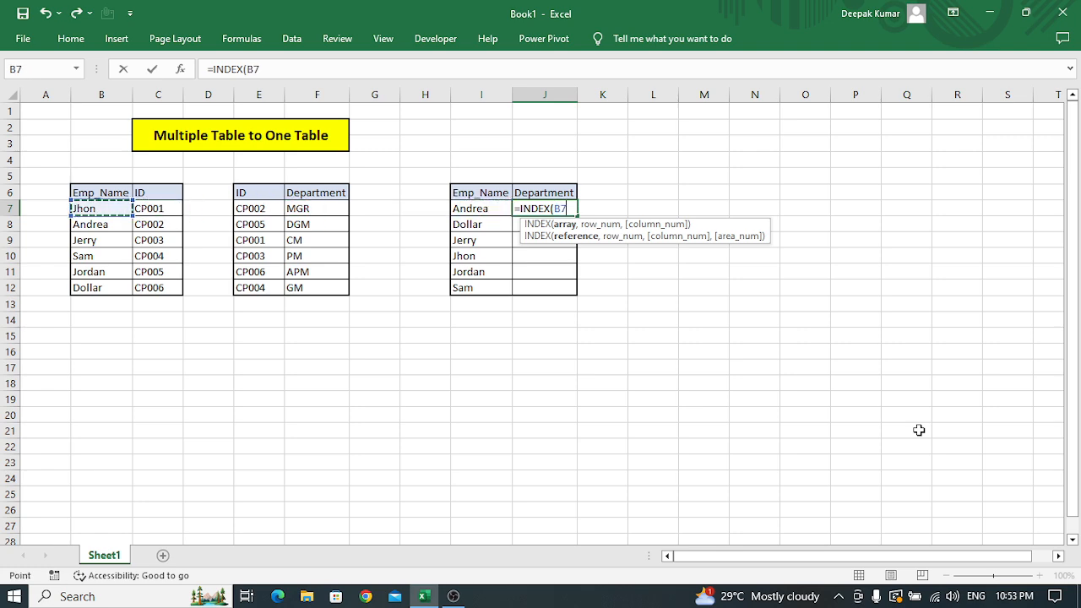
pyautogui.press('Right')
pyautogui.hotkey('ctrl', 'shift', 'Down')
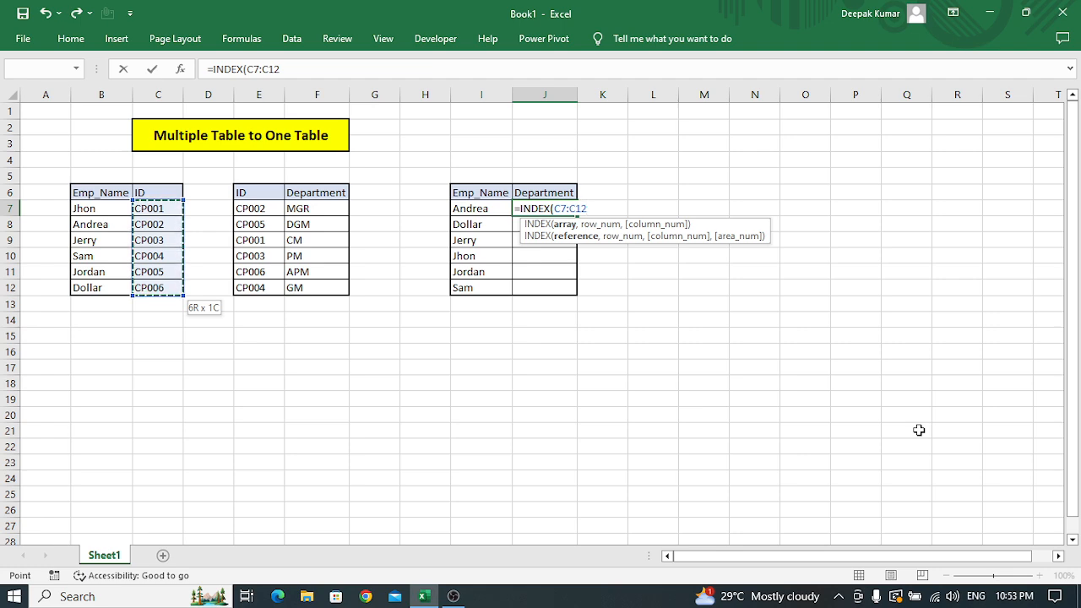
pyautogui.press('F4')
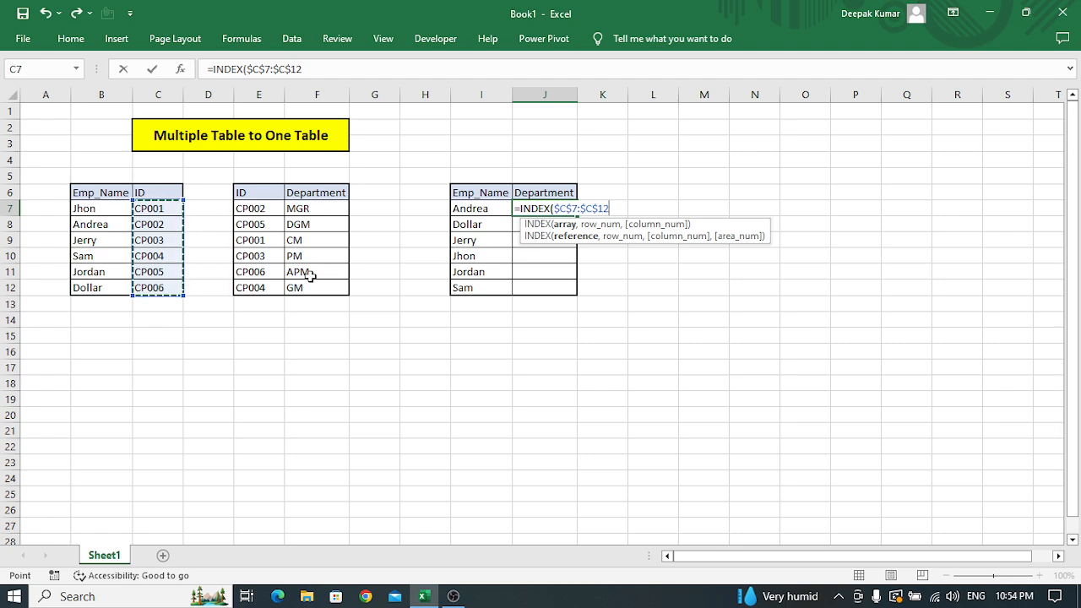
# Nest a MATCH function as the INDEX row number, with I7 as its lookup value.
pyautogui.write(',')
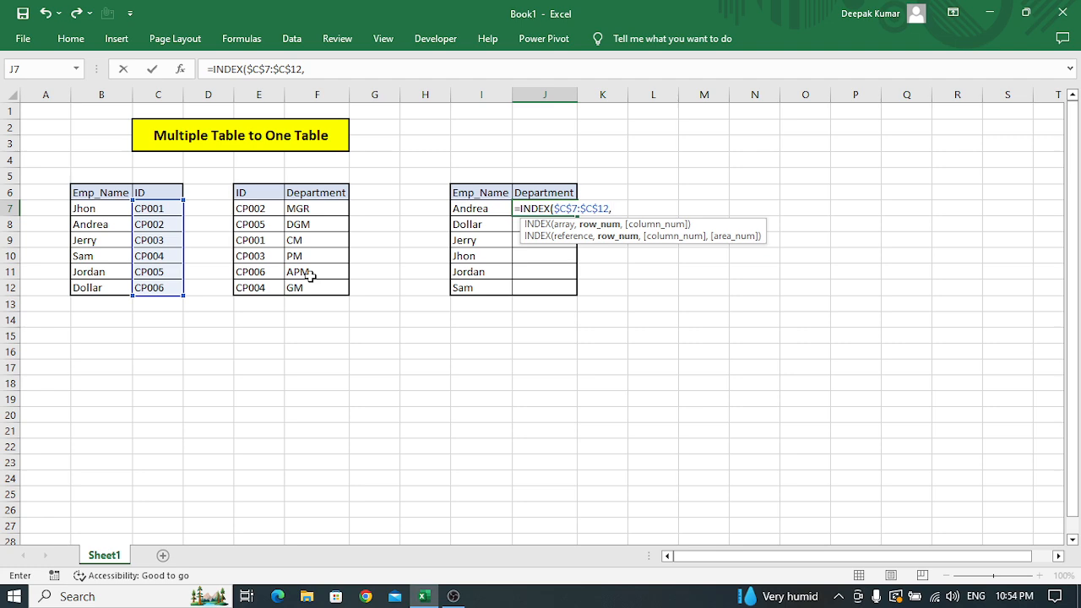
pyautogui.write('ma')
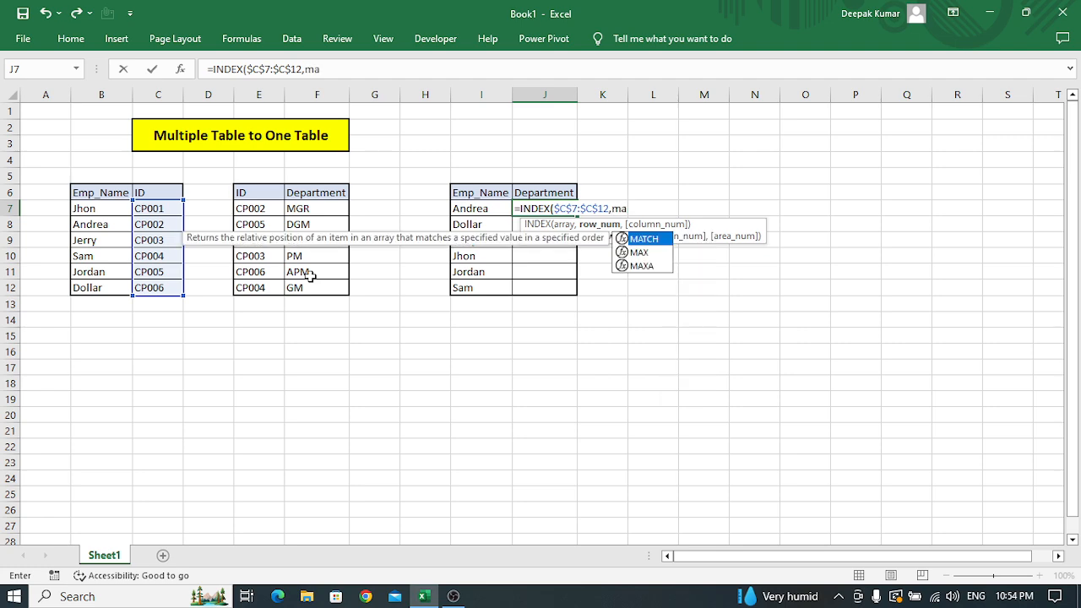
pyautogui.press('Tab')
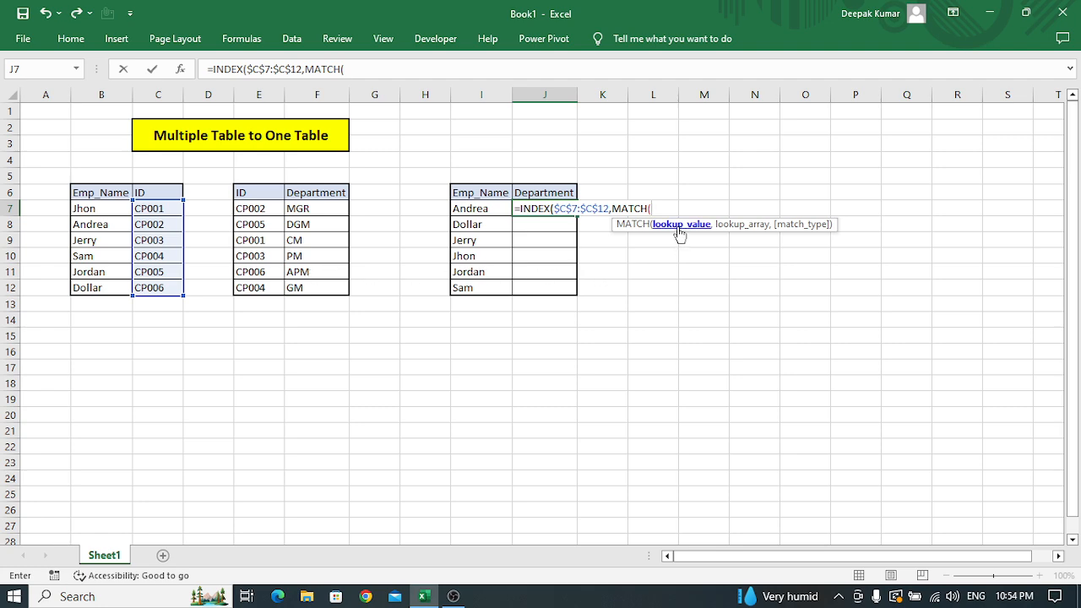
pyautogui.click(477, 207)
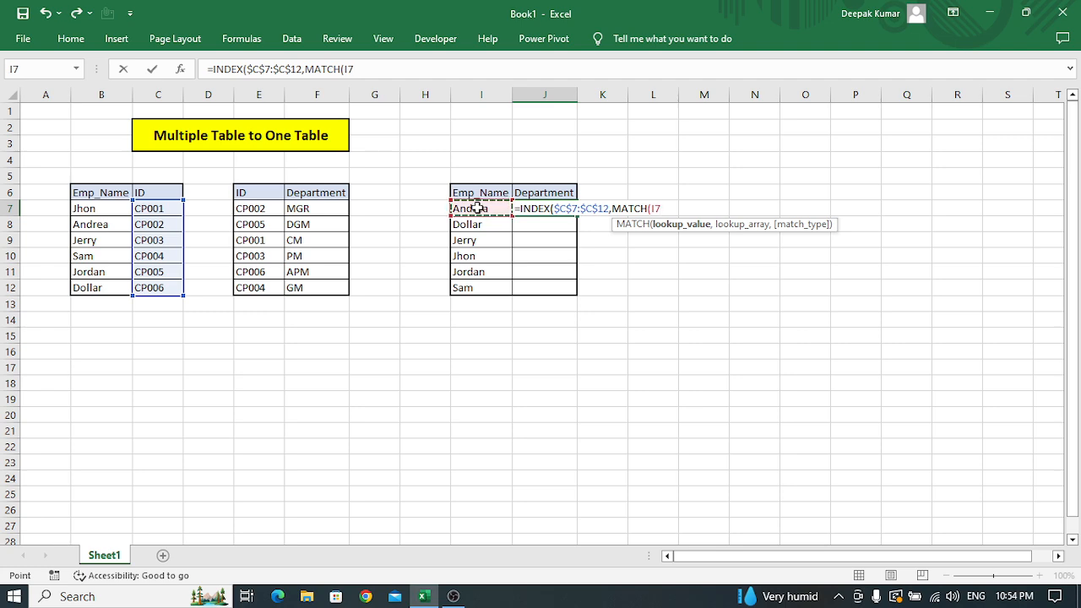
pyautogui.write(',')
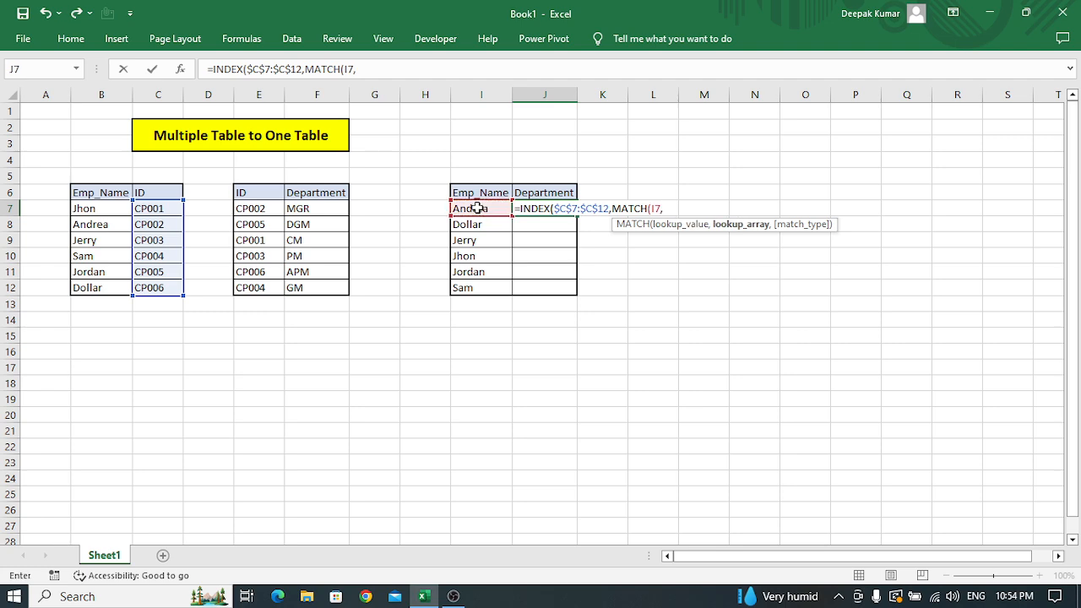
# Complete the MATCH with absolute lookup array $B$7:$B$12 and match type 0, and enter the finished formula in J7.
pyautogui.click(477, 208)
pyautogui.press('Left')
pyautogui.press('Left')
pyautogui.press('Left')
pyautogui.press('Left')
pyautogui.press('Left')
pyautogui.press('Left')
pyautogui.press('Left')
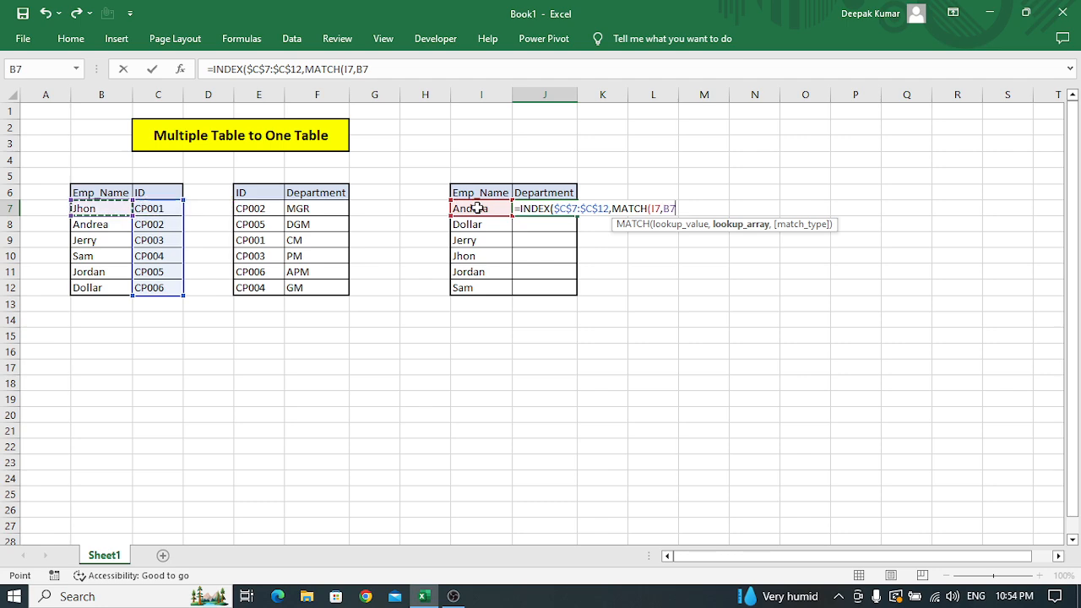
pyautogui.hotkey('ctrl', 'shift', 'Down')
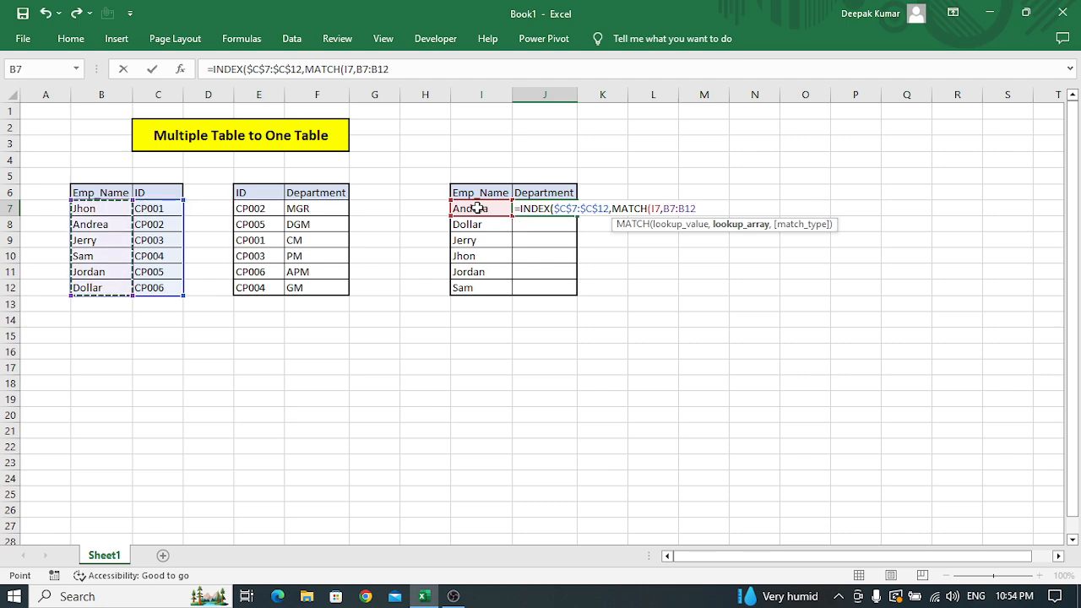
pyautogui.press('F4')
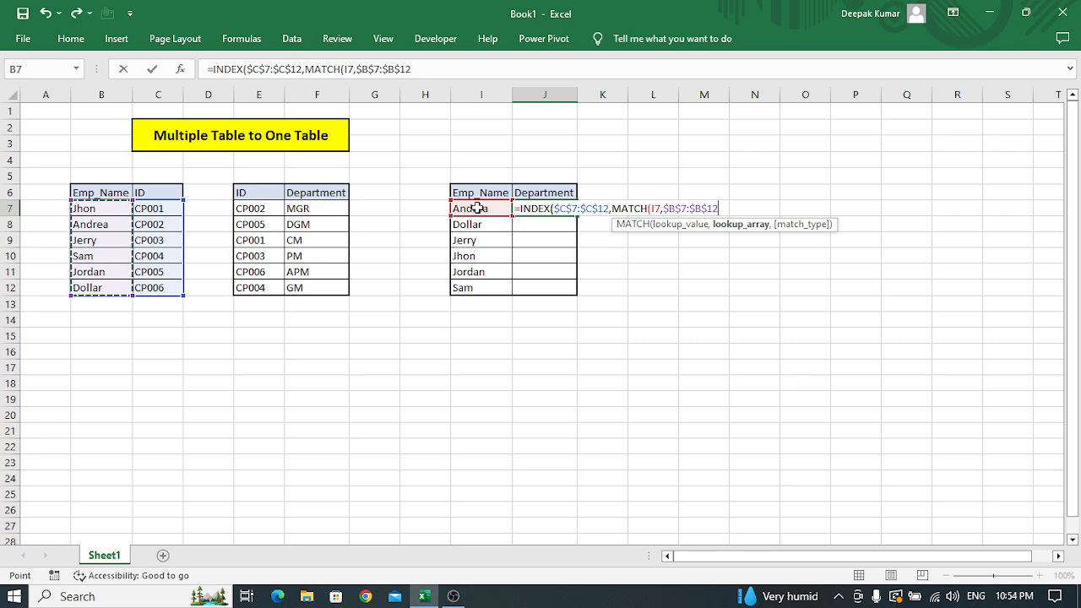
pyautogui.write(',')
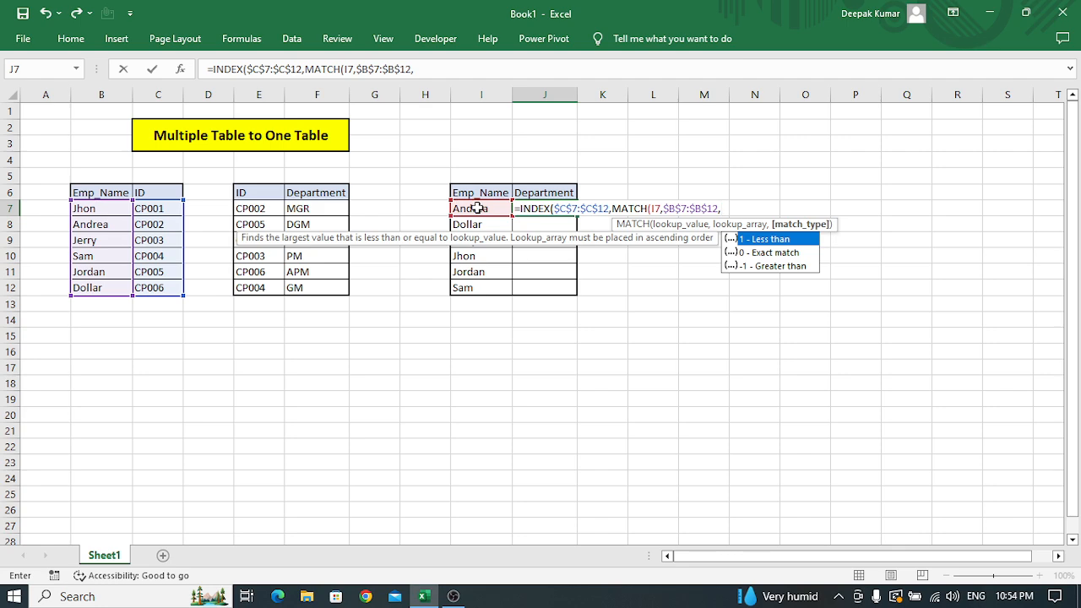
pyautogui.write('0')
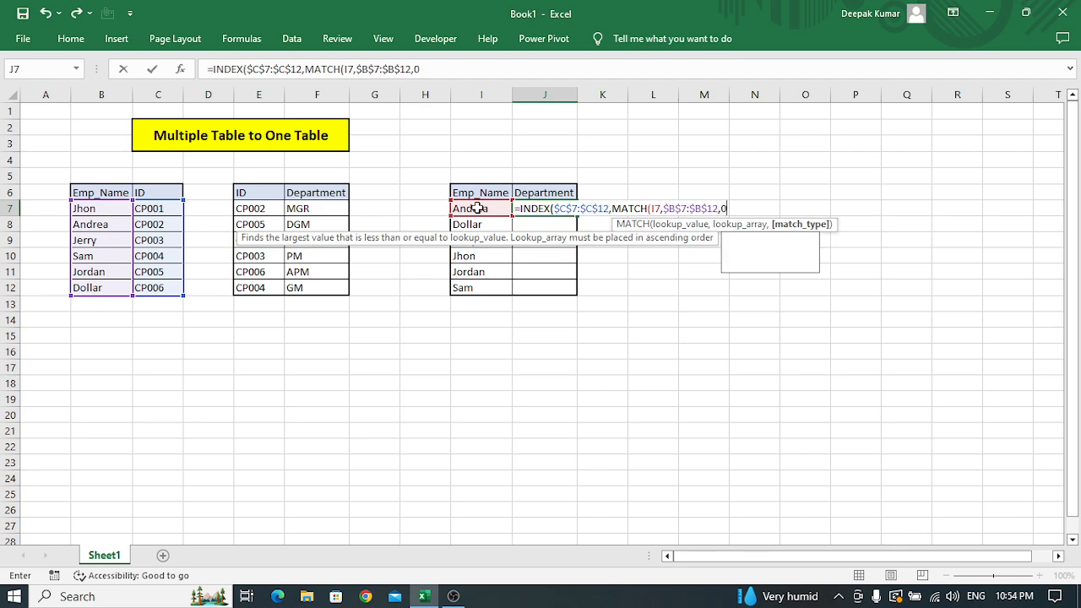
pyautogui.write(')')
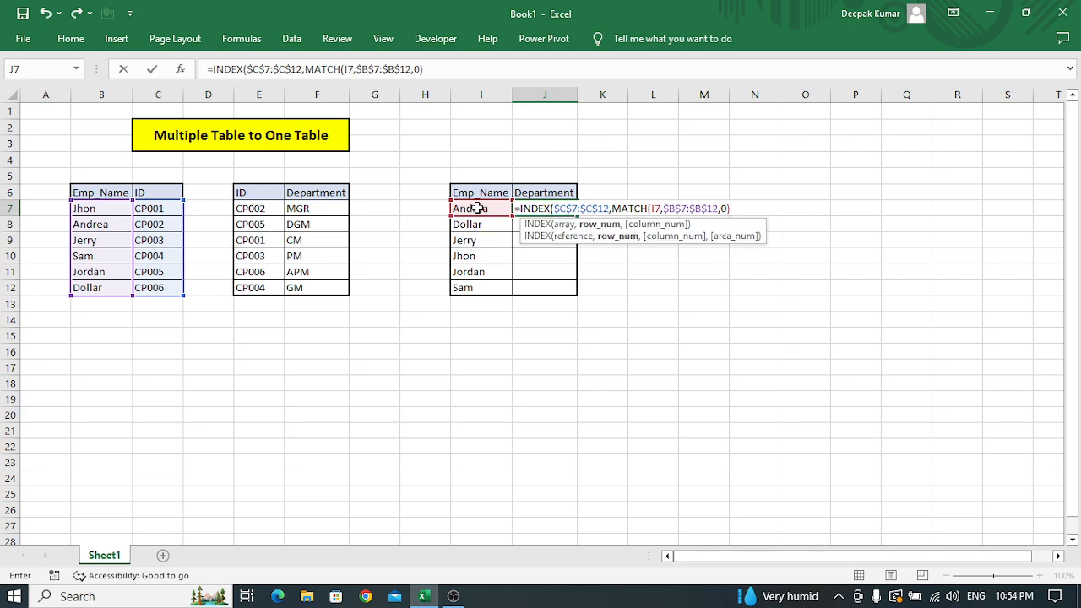
pyautogui.write(')')
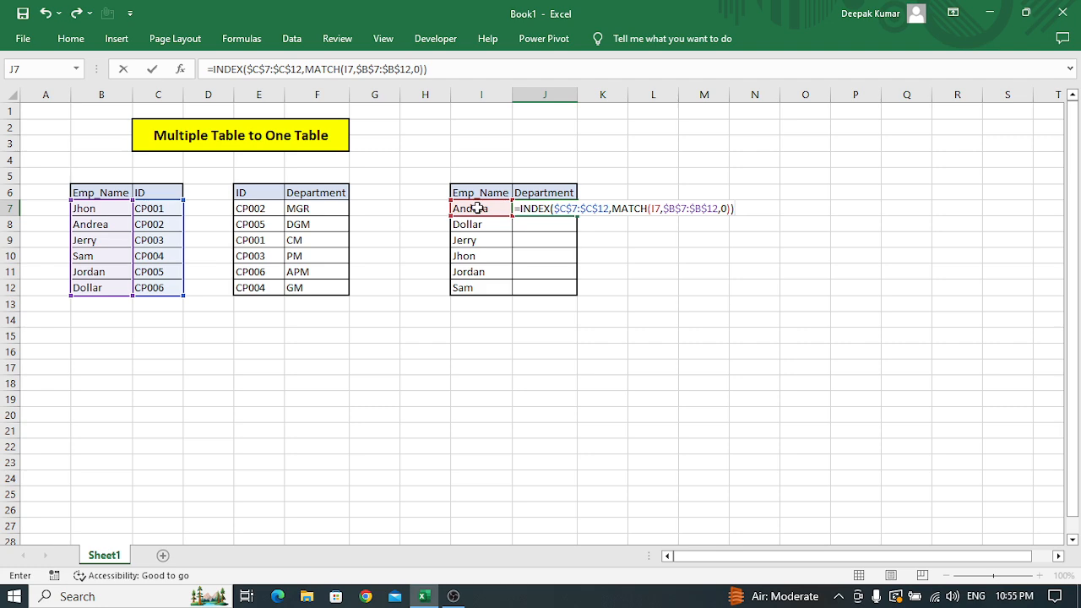
pyautogui.press('Return')
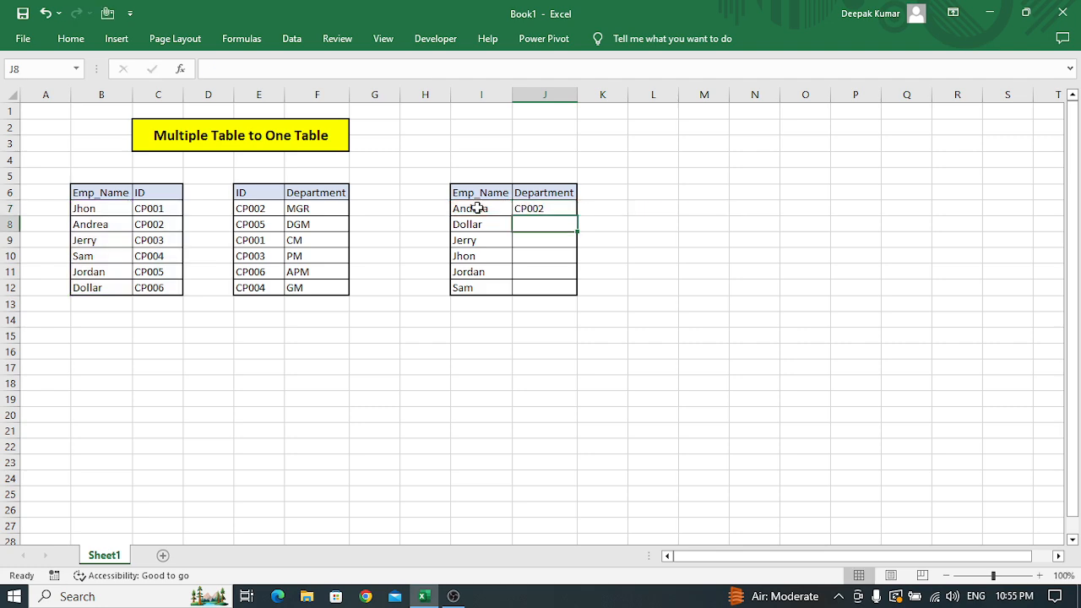
# Compare the ID returned in J7 with the same employee's row B8:C8 in the first source table.
pyautogui.press('Up')
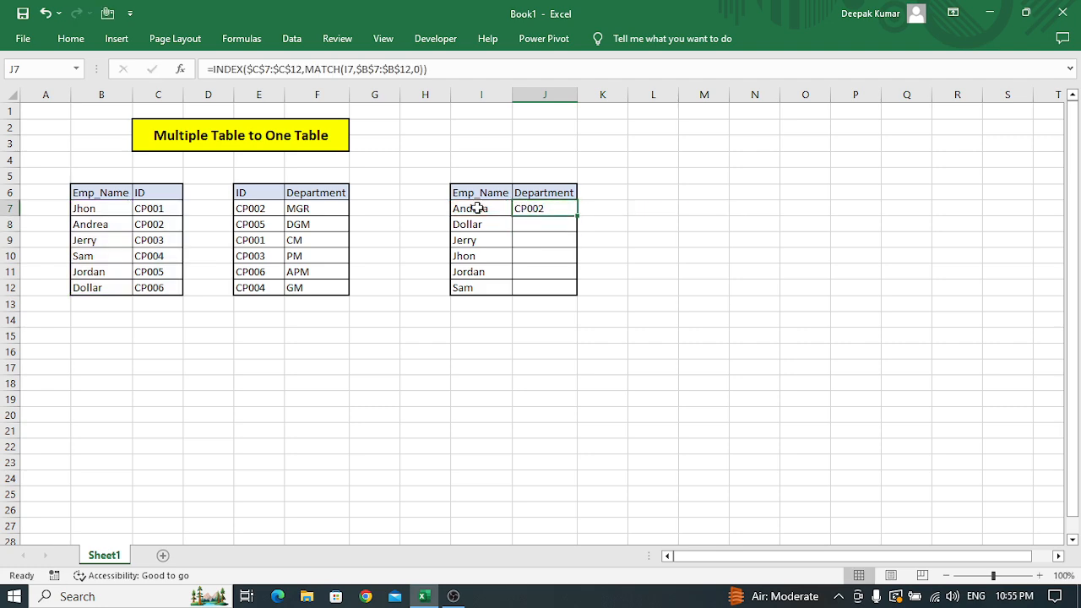
pyautogui.click(478, 208)
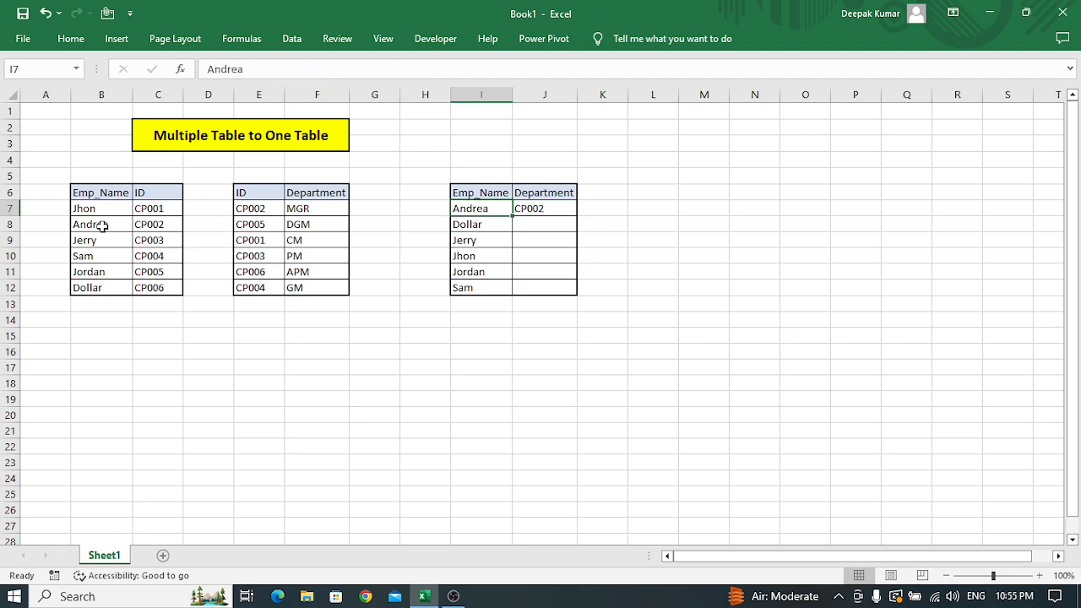
pyautogui.moveTo(102, 225); pyautogui.dragTo(172, 226)
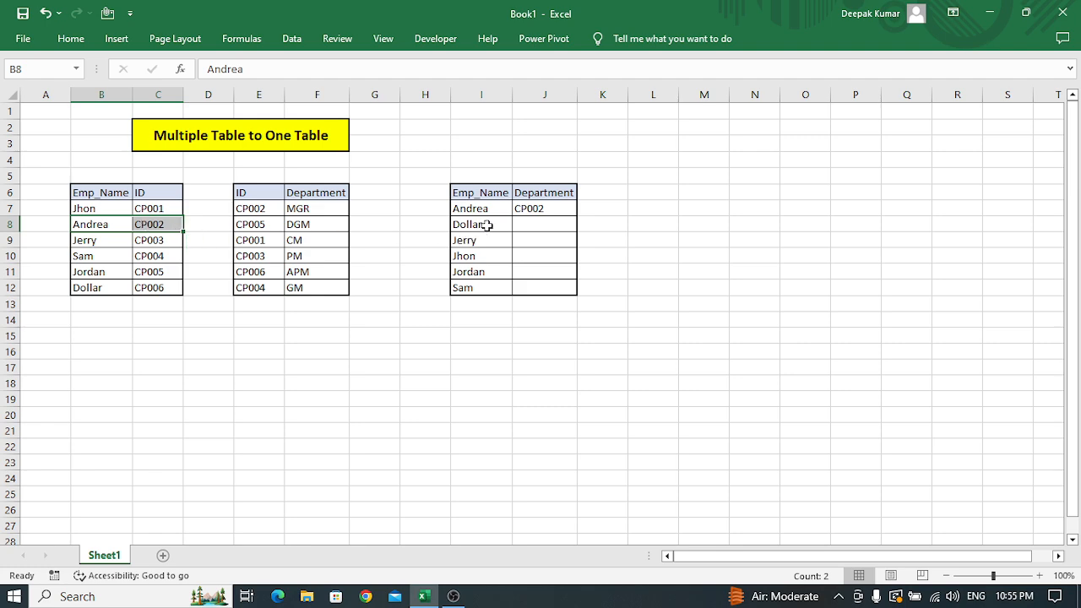
# Copy the INDEX-MATCH formula from J7 into J8:J12 of the result table.
pyautogui.click(538, 208)
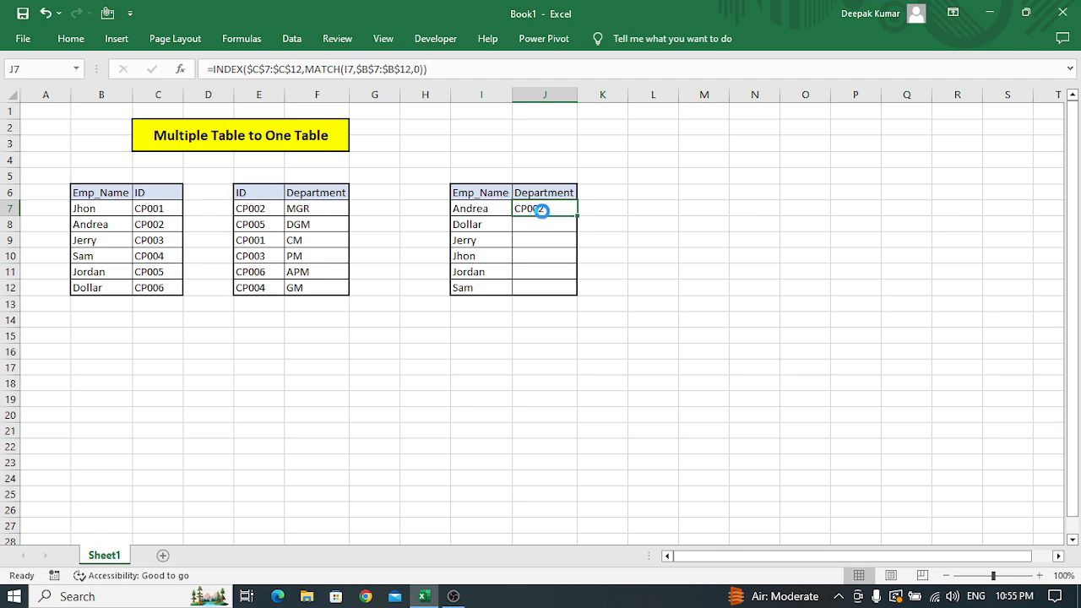
pyautogui.hotkey('ctrl', 'c')
pyautogui.press('Down')
pyautogui.hotkey('shift', 'Down')
pyautogui.hotkey('shift', 'Down')
pyautogui.hotkey('shift', 'Down')
pyautogui.hotkey('shift', 'Down')
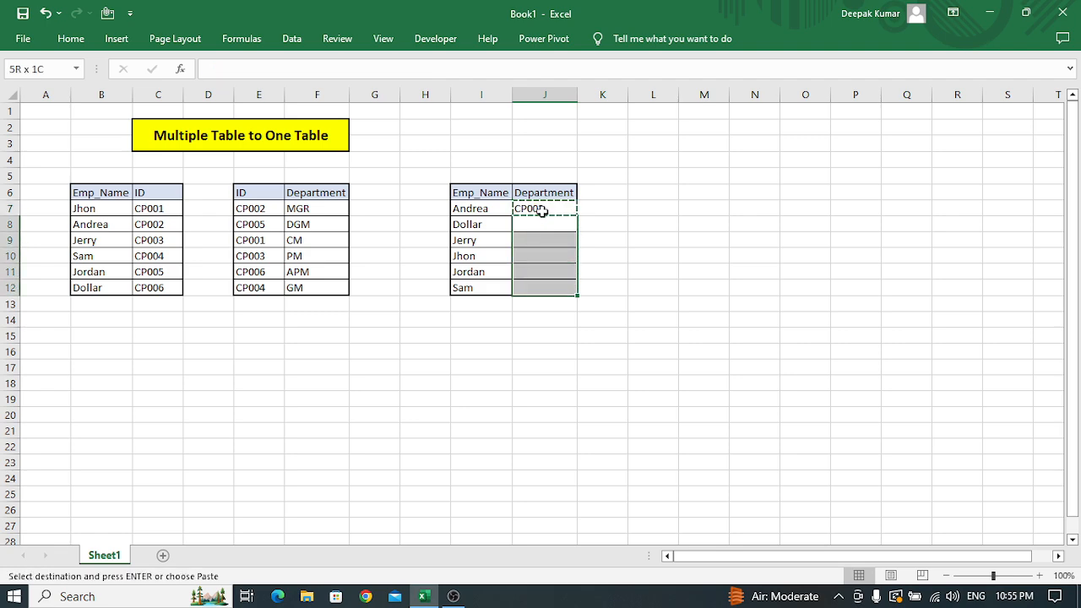
pyautogui.press('Return')
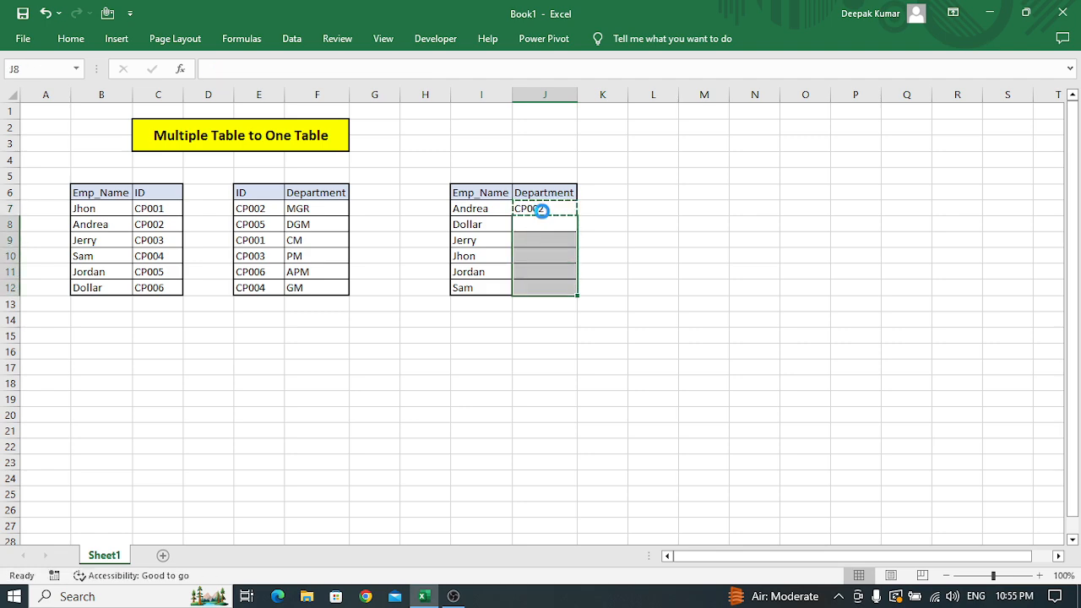
# Check the result table's second employee against the matching row 12 of the first source table, B12:C12.
pyautogui.press('Left')
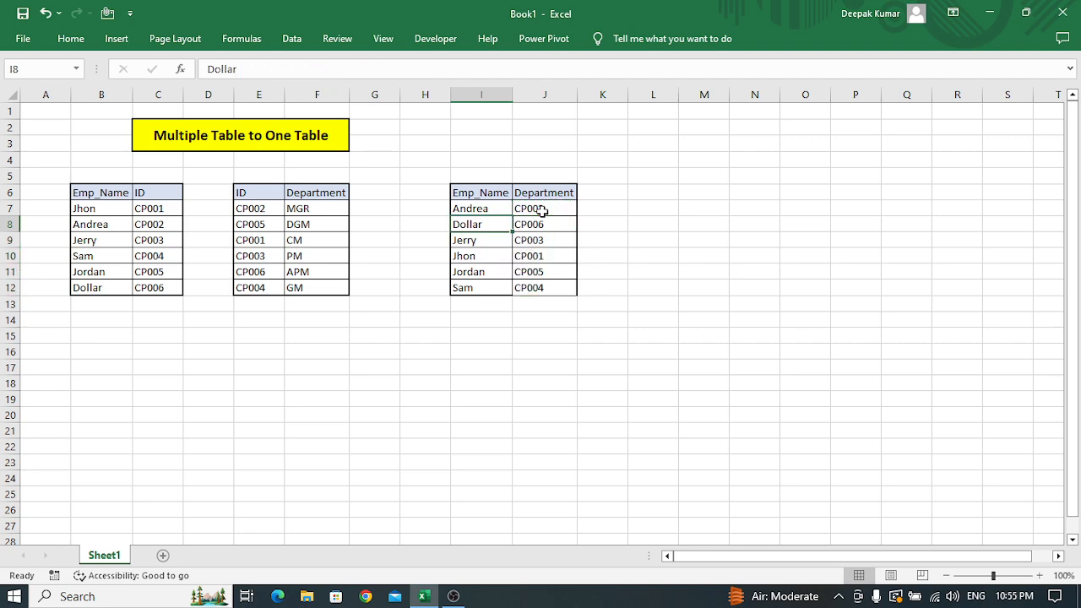
pyautogui.press('Left')
pyautogui.press('Left')
pyautogui.press('Left')
pyautogui.press('Left')
pyautogui.press('Left')
pyautogui.press('Left')
pyautogui.press('Left')
pyautogui.press('Left')
pyautogui.press('Down')
pyautogui.press('Down')
pyautogui.press('Down')
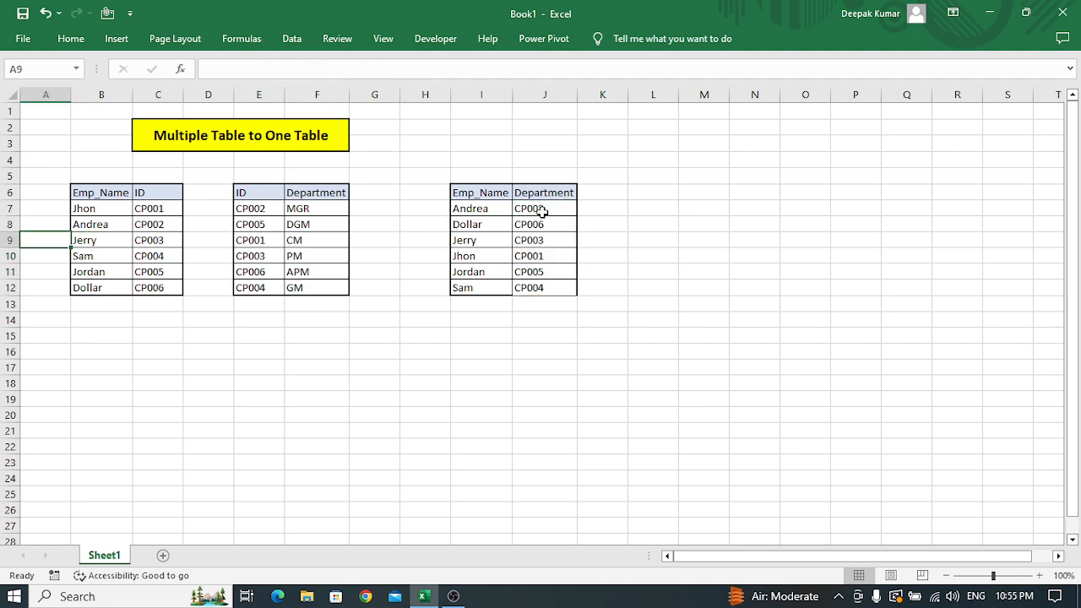
pyautogui.press('Right')
pyautogui.press('Down')
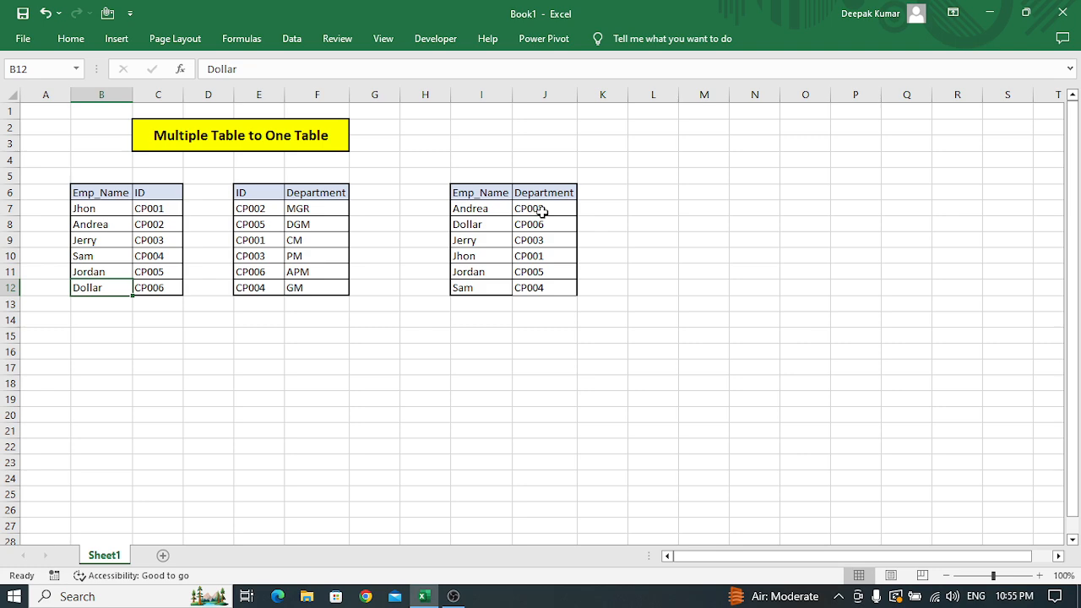
pyautogui.press('Right')
pyautogui.press('Right')
pyautogui.press('Right')
pyautogui.press('Right')
pyautogui.press('Right')
pyautogui.press('Right')
pyautogui.press('Right')
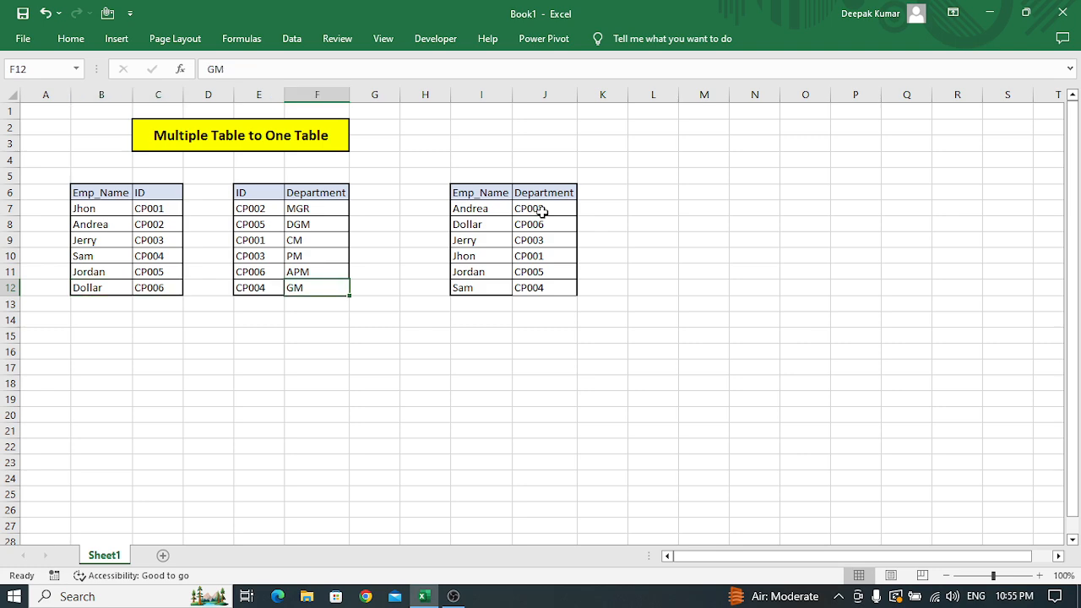
pyautogui.press('Right')
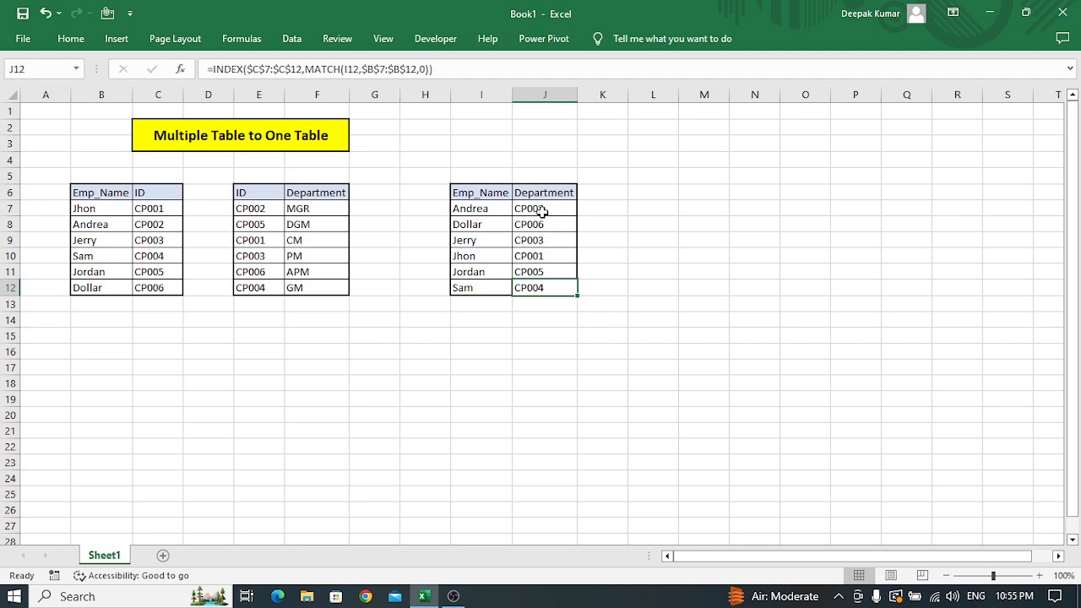
# Compare the result in J7 with the first Department entry of the second source table, F7.
pyautogui.click(543, 212)
pyautogui.press('Left')
pyautogui.press('Left')
pyautogui.press('Left')
pyautogui.press('Left')
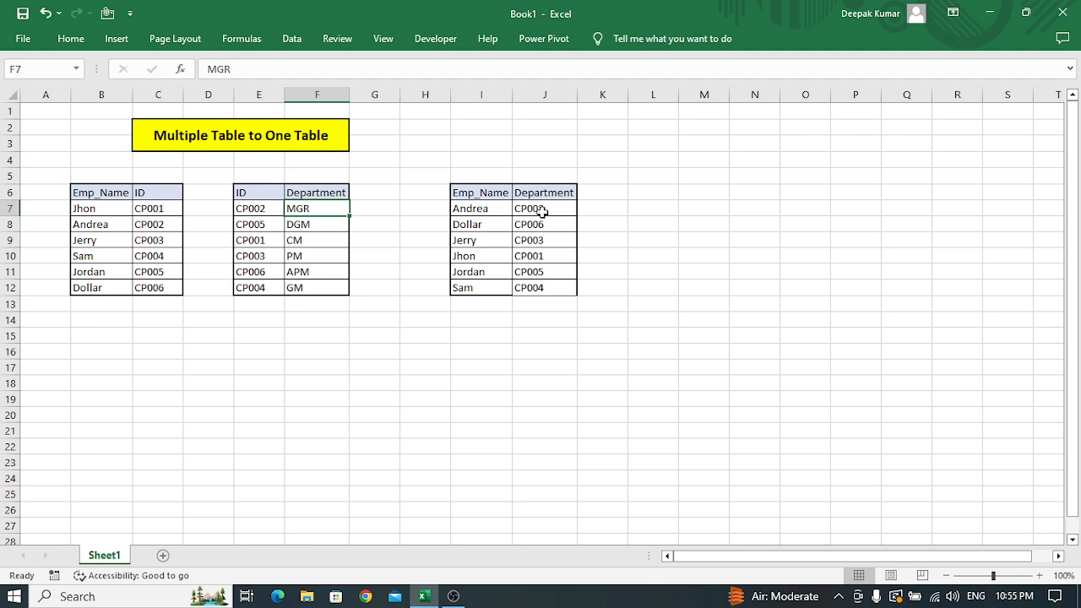
pyautogui.press('Right')
pyautogui.press('Right')
pyautogui.press('Right')
pyautogui.press('Right')
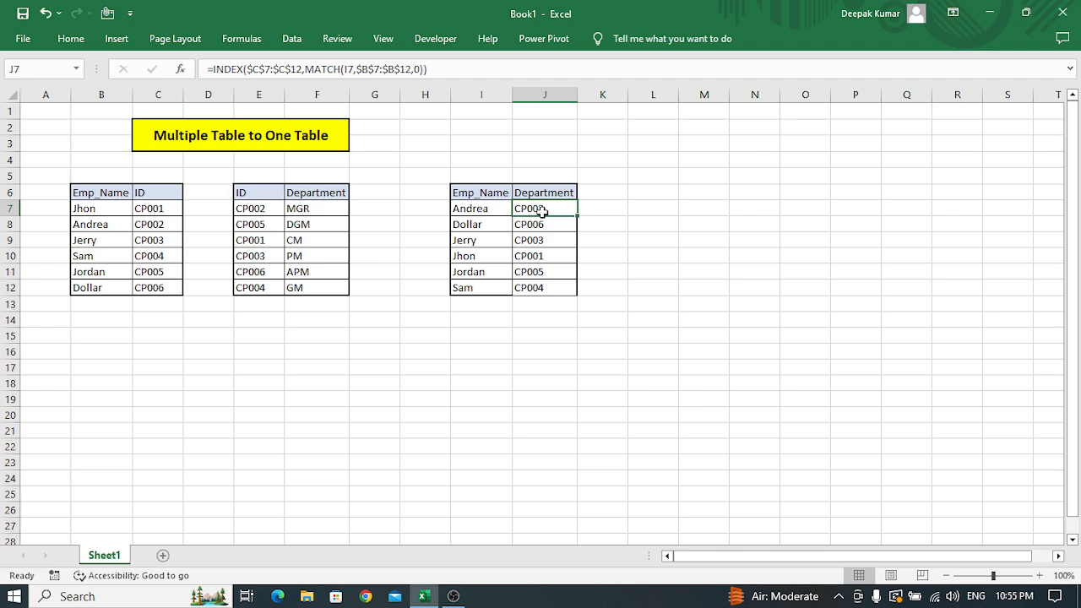
# Start a VLOOKUP formula in K7 with J7 as the lookup value.
pyautogui.press('Left')
pyautogui.press('Right')
pyautogui.press('Right')
pyautogui.write('=vl')
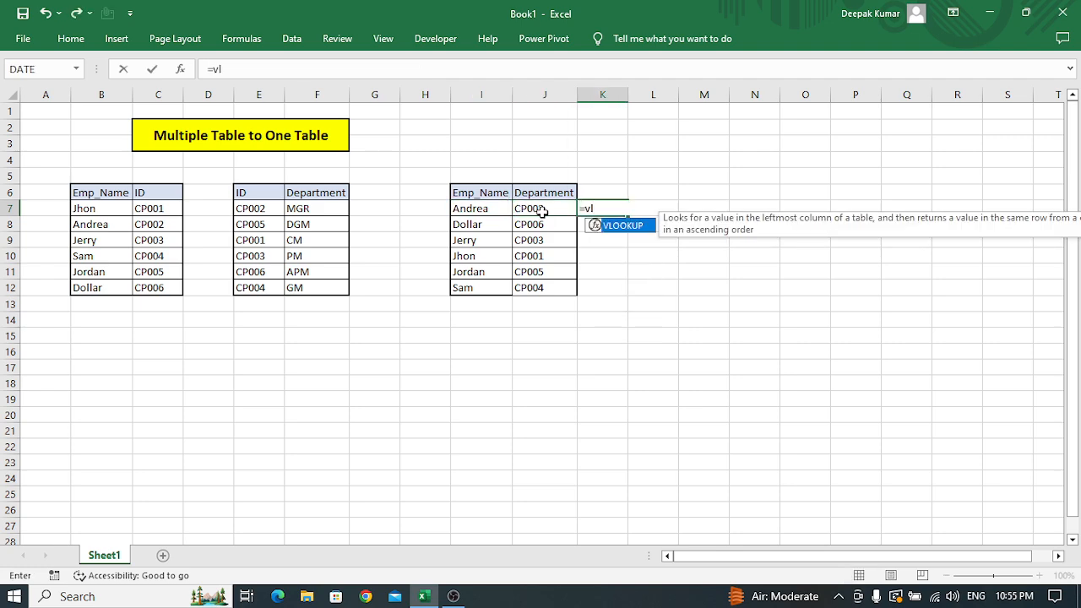
pyautogui.press('Tab')
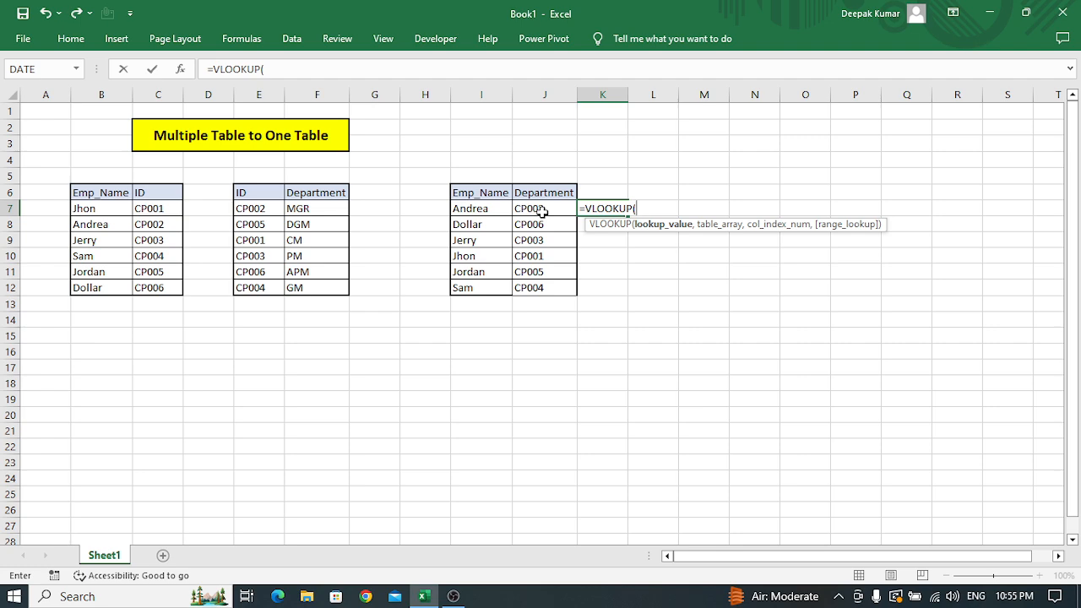
pyautogui.click(542, 211)
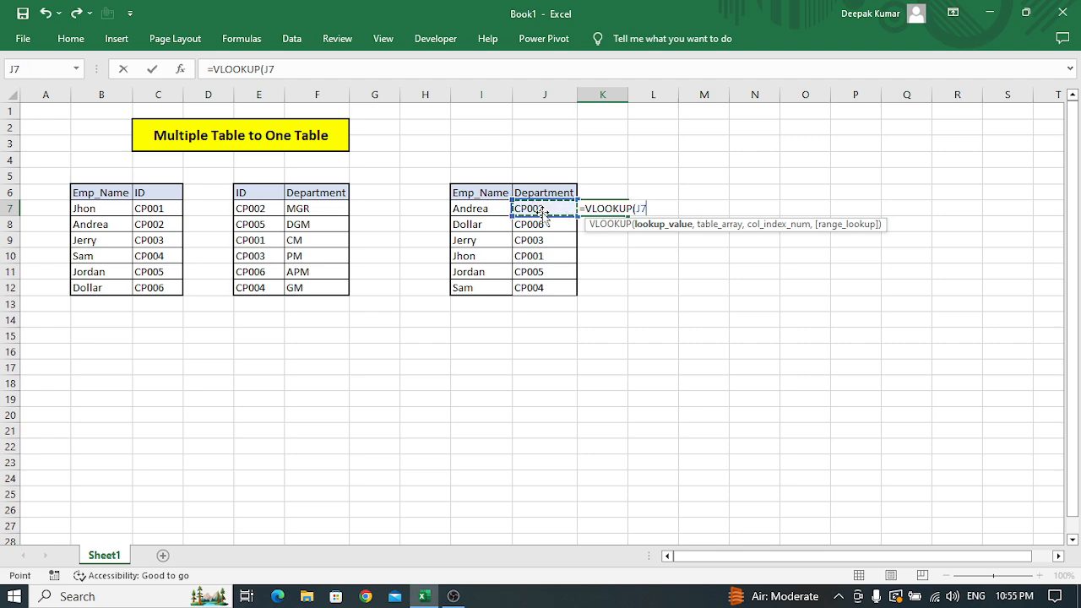
pyautogui.write(',')
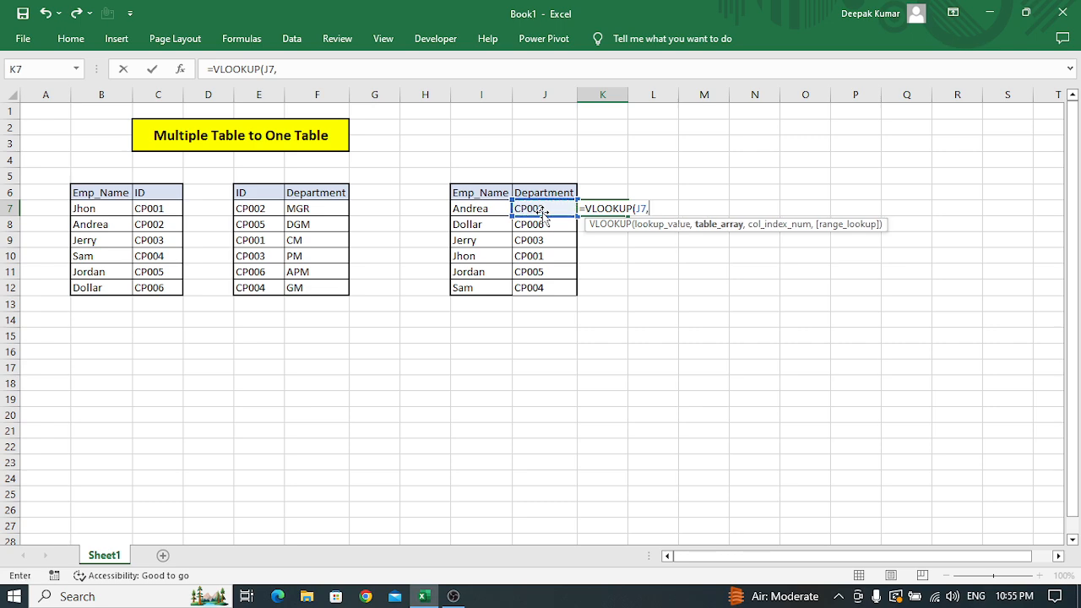
# Set the table array of K7's VLOOKUP to E6:F12, the second source table with its headers.
pyautogui.press('Left')
pyautogui.press('Left')
pyautogui.press('Left')
pyautogui.press('Left')
pyautogui.press('Left')
pyautogui.press('Left')
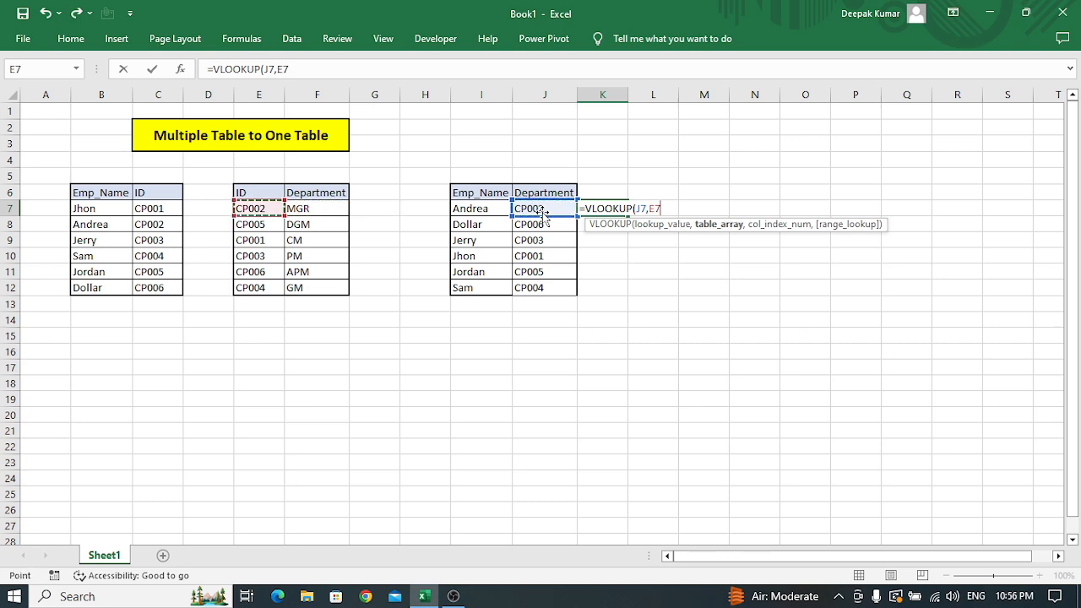
pyautogui.press('Up')
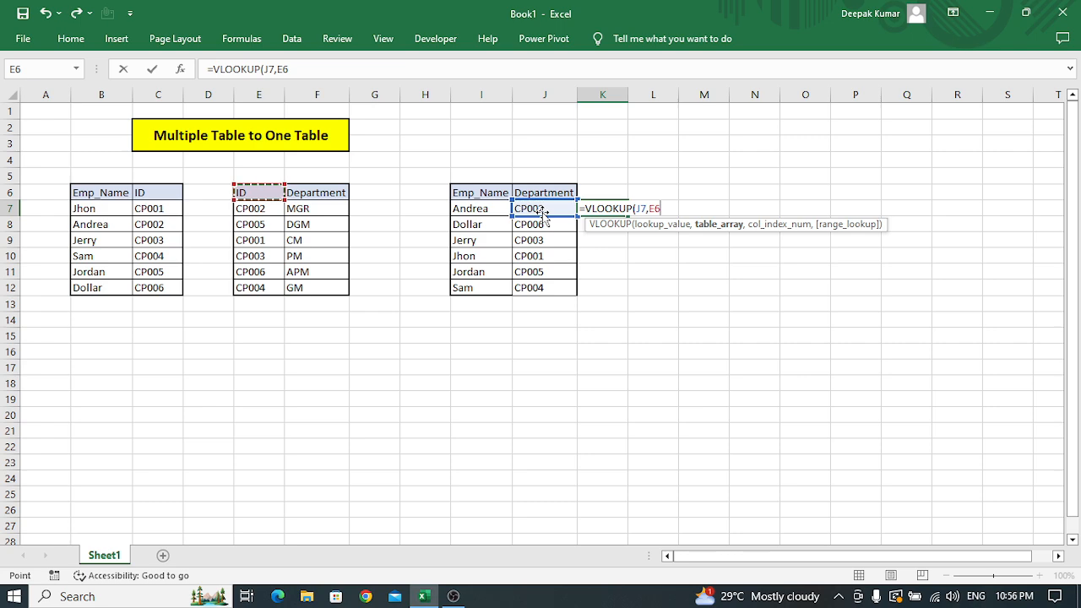
pyautogui.hotkey('ctrl', 'shift', 'Down')
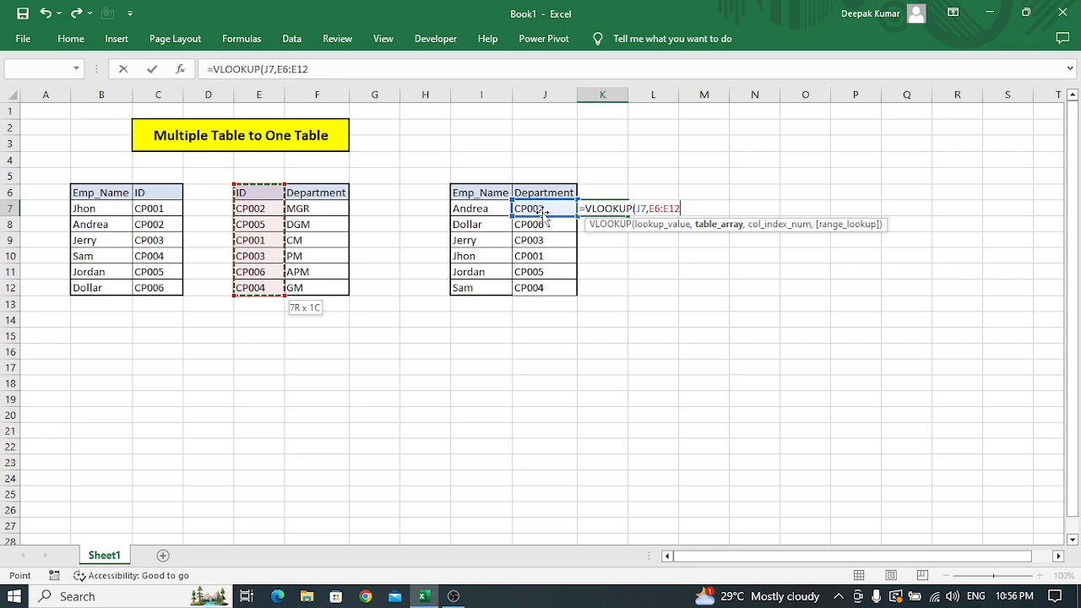
pyautogui.hotkey('ctrl', 'shift', 'Right')
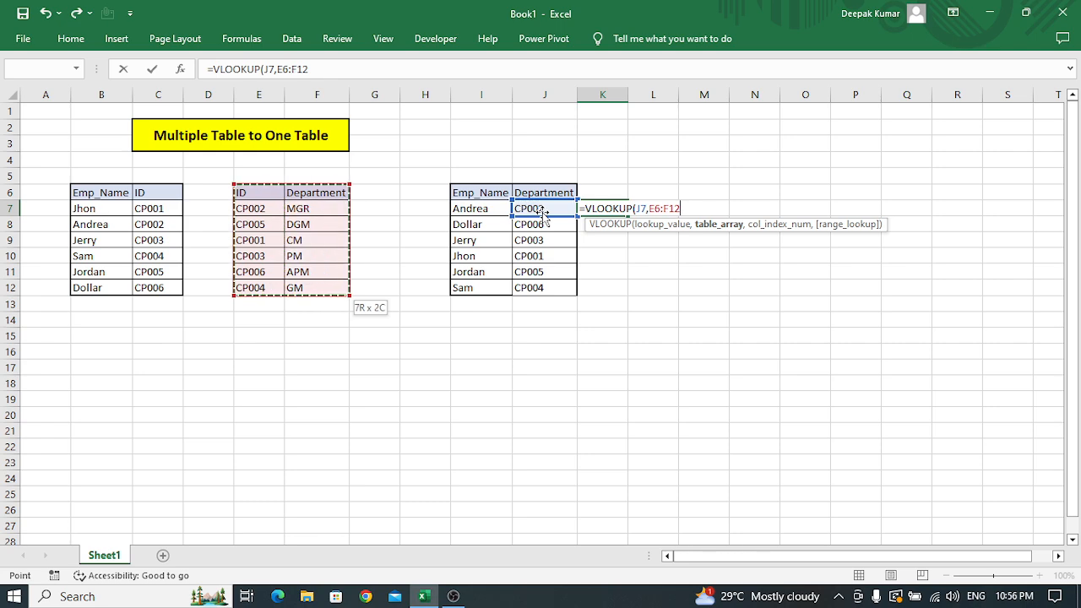
# Complete K7's VLOOKUP with column index 2 and exact match 0, and enter the formula.
pyautogui.write(',2')
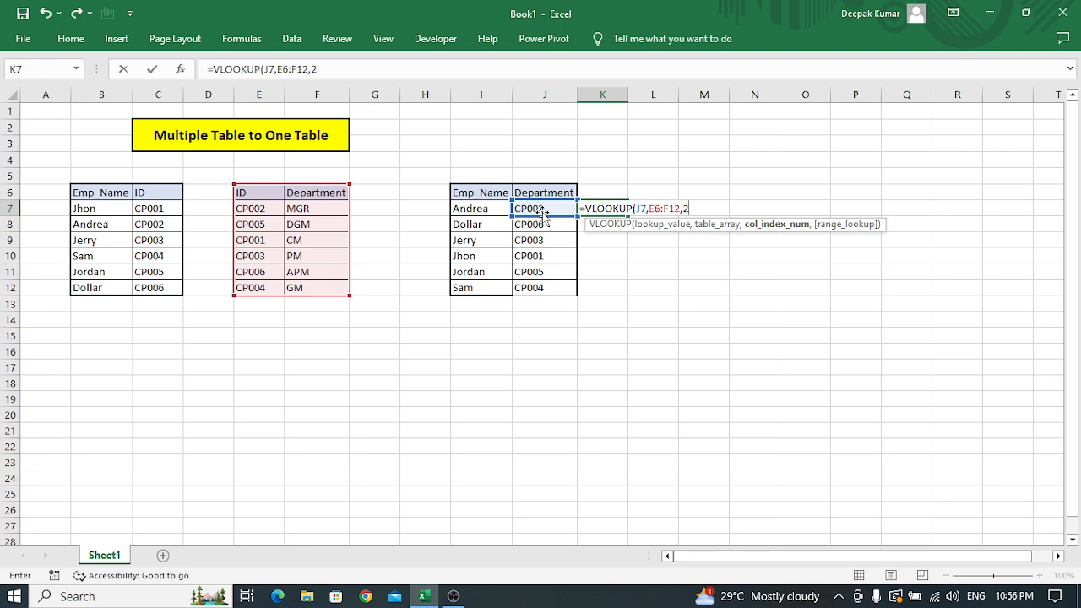
pyautogui.write(',')
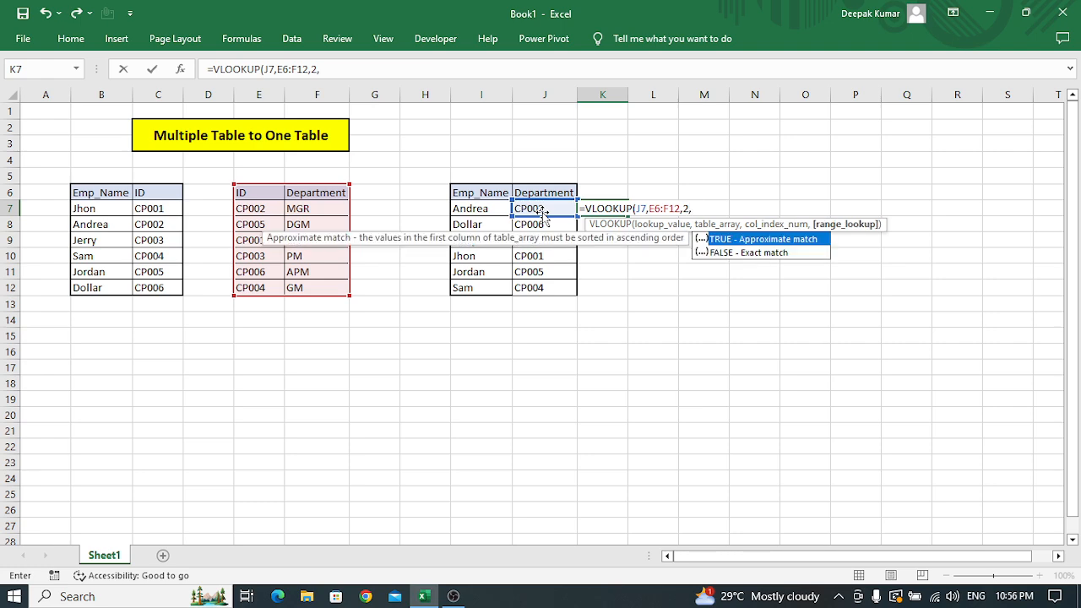
pyautogui.write('o')
pyautogui.press('BackSpace')
pyautogui.write('0(')
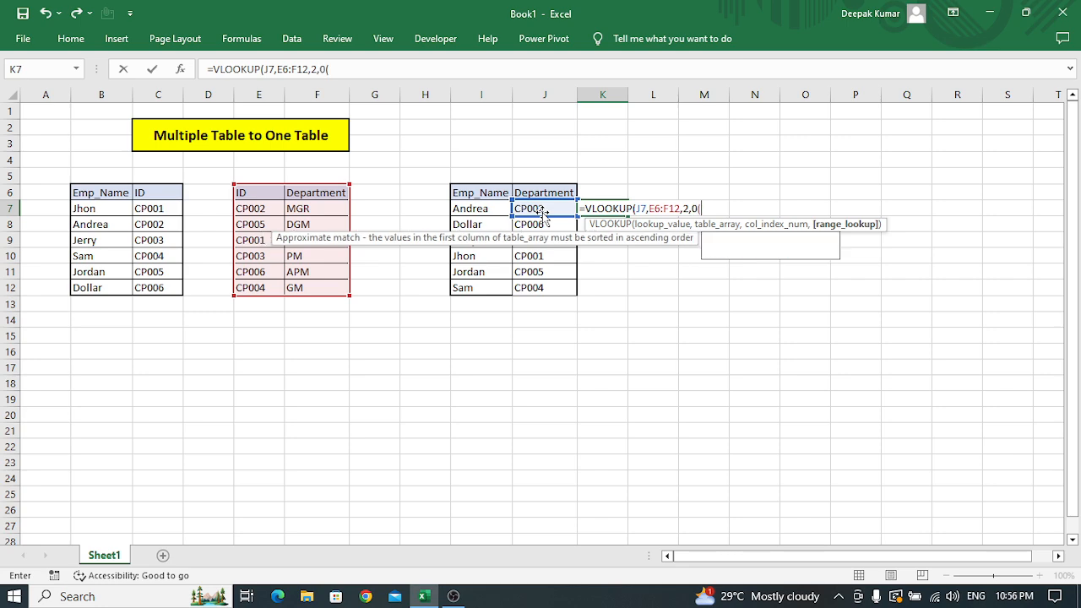
pyautogui.press('BackSpace')
pyautogui.write(')')
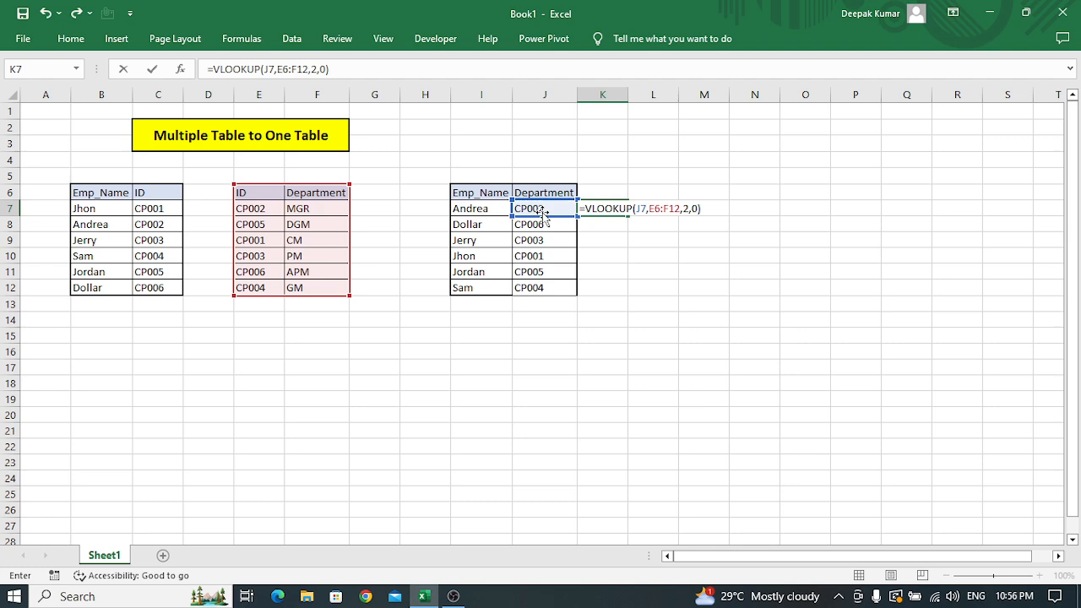
pyautogui.hotkey('ctrl', 'Return')
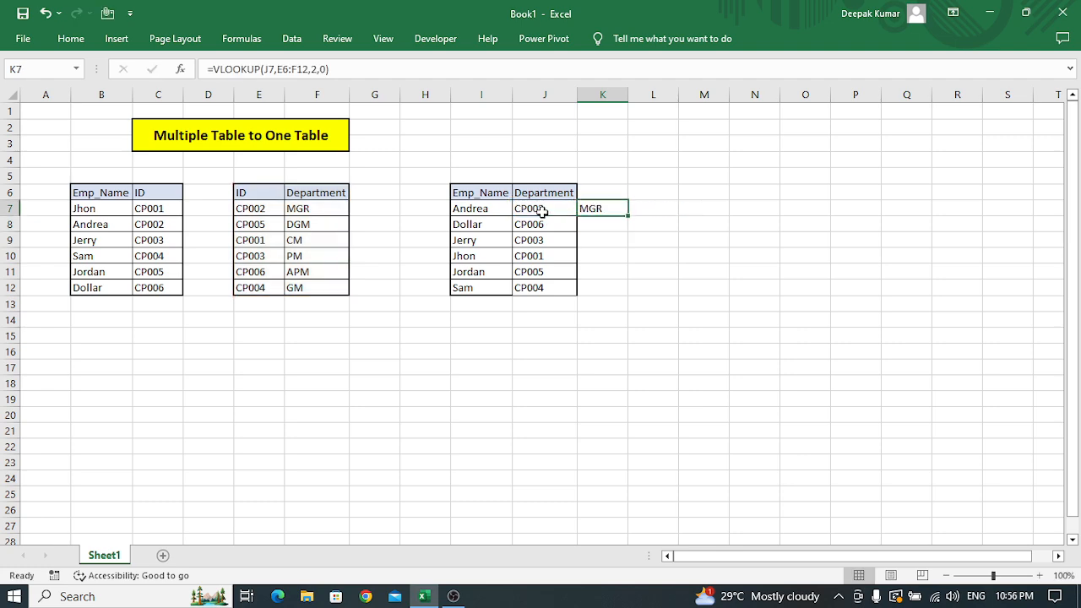
# Compare the INDEX-MATCH formula in J7 with the VLOOKUP in K7 that uses it as its lookup value.
pyautogui.click(542, 212)
pyautogui.press('Right')
pyautogui.click(543, 212)
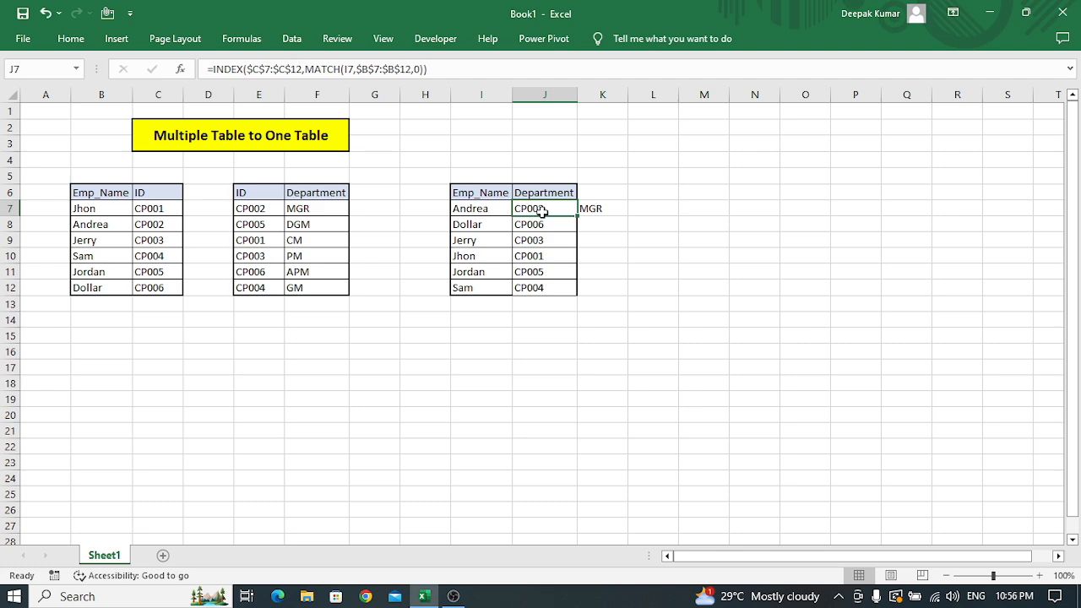
pyautogui.press('Right')
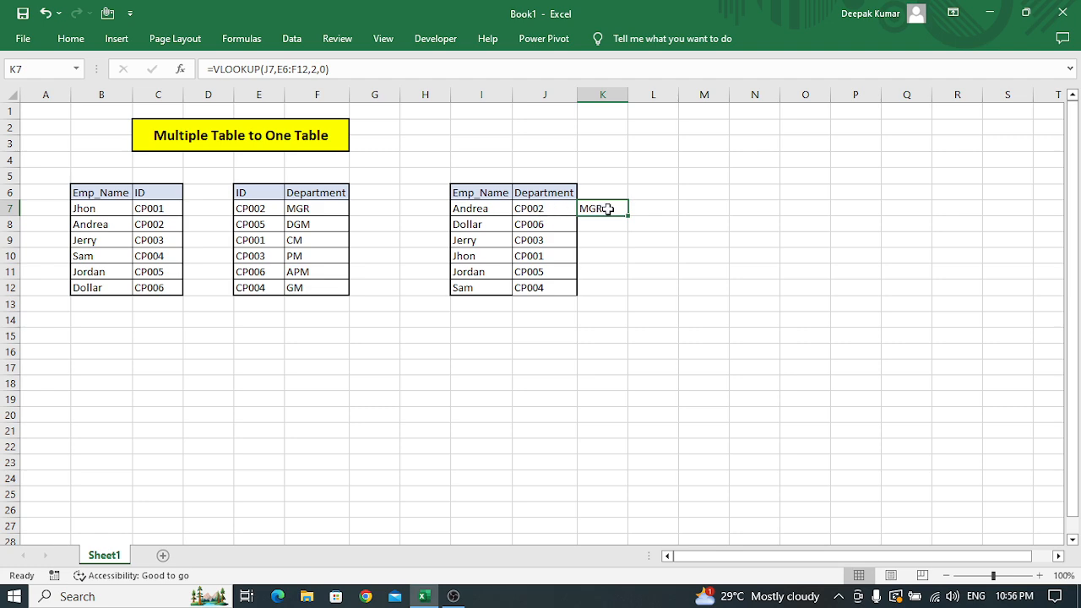
pyautogui.moveTo(608, 209); pyautogui.dragTo(550, 209)
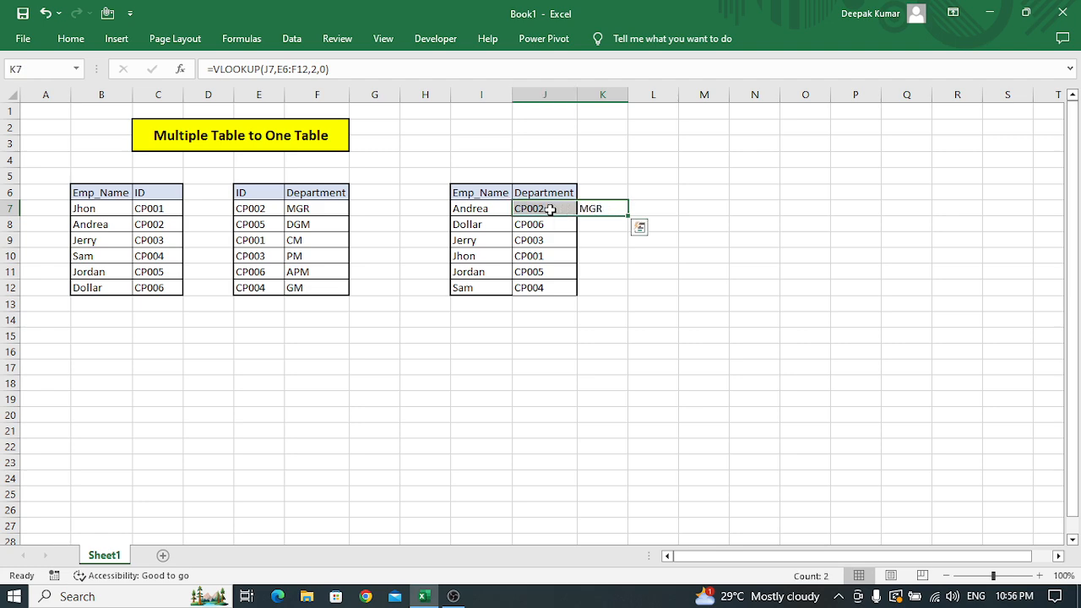
pyautogui.click(550, 209)
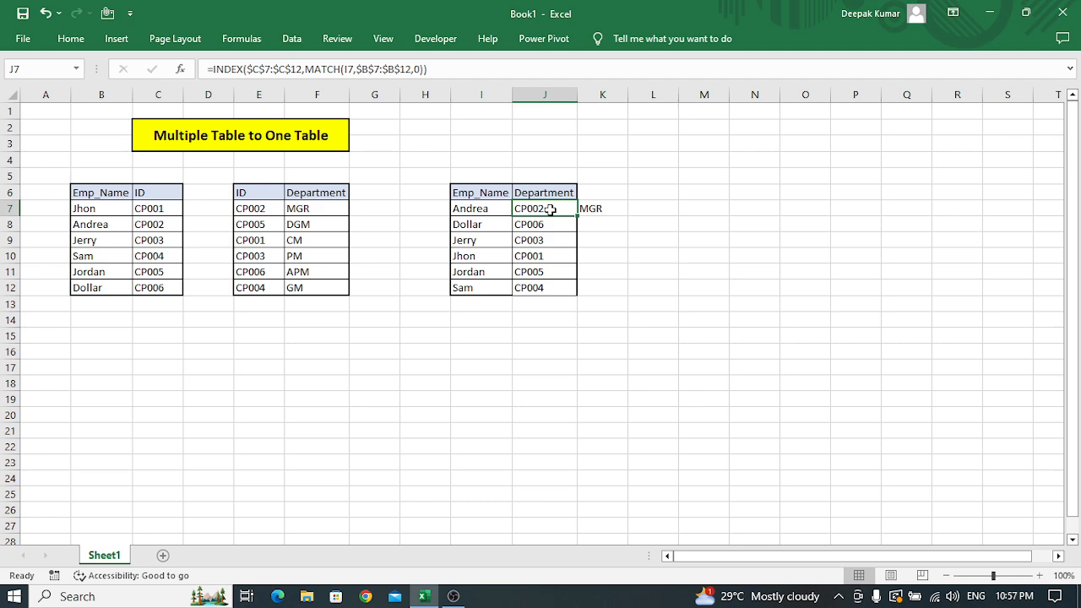
# Edit J7's formula to insert VLOOKUP( before INDEX, making the INDEX-MATCH expression its lookup value.
pyautogui.press('F2')
pyautogui.press('Left')
pyautogui.press('Left')
pyautogui.press('Left')
pyautogui.press('Left')
pyautogui.press('Left')
pyautogui.press('Left')
pyautogui.press('Left')
pyautogui.press('Left')
pyautogui.press('Left')
pyautogui.press('Left')
pyautogui.press('Left')
pyautogui.press('Left')
pyautogui.press('Left')
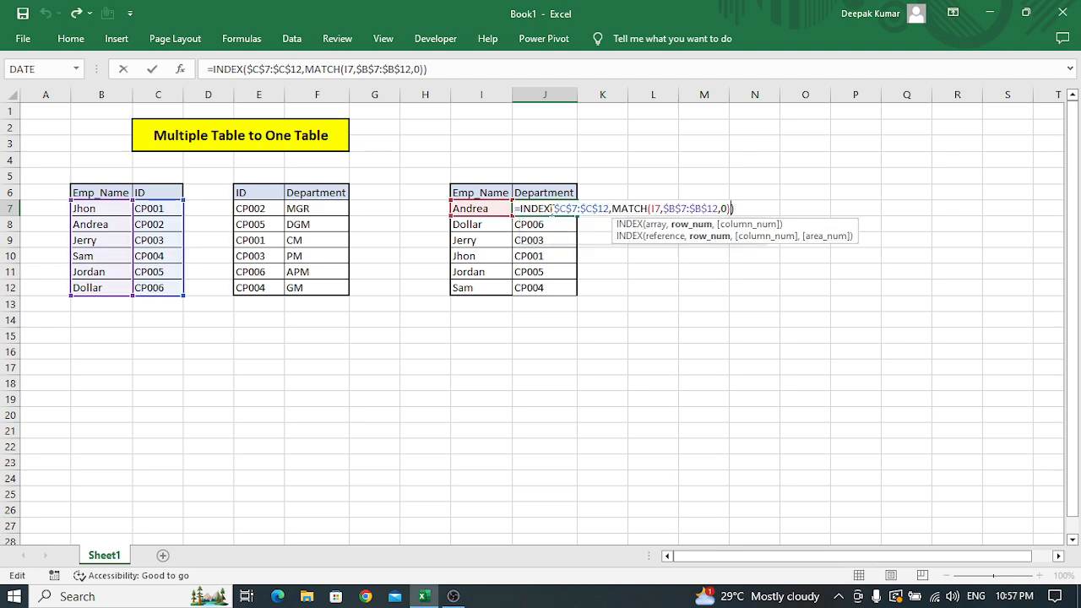
pyautogui.press('Left')
pyautogui.press('Left')
pyautogui.press('Left')
pyautogui.press('Left')
pyautogui.press('Left')
pyautogui.press('Left')
pyautogui.press('Left')
pyautogui.press('Left')
pyautogui.press('Left')
pyautogui.press('Left')
pyautogui.press('Left')
pyautogui.press('Left')
pyautogui.press('Left')
pyautogui.press('Left')
pyautogui.press('Left')
pyautogui.press('Left')
pyautogui.press('Left')
pyautogui.press('Left')
pyautogui.press('Left')
pyautogui.press('Left')
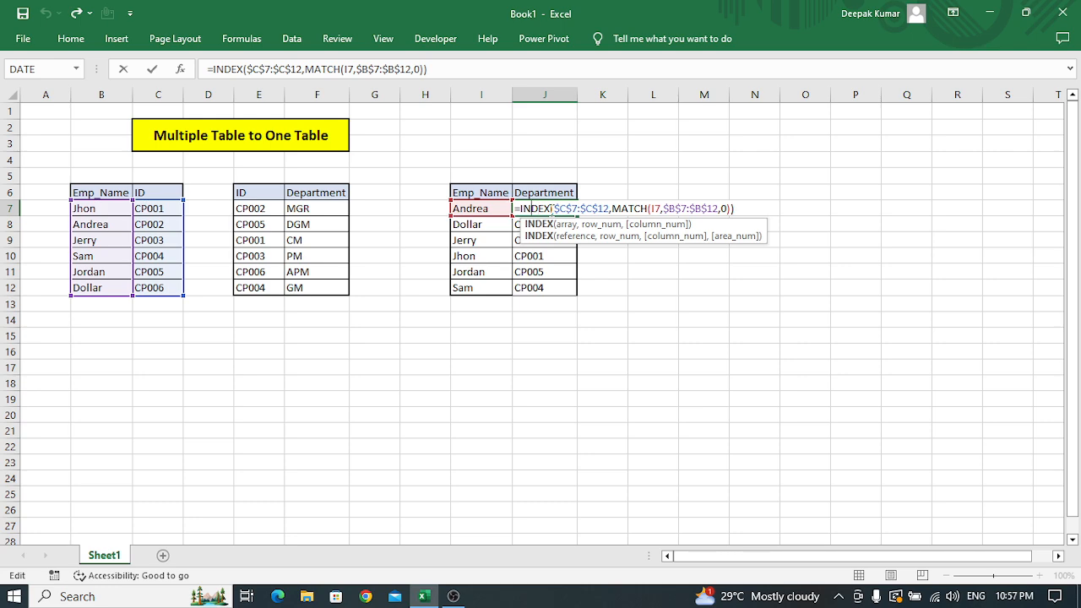
pyautogui.write('v')
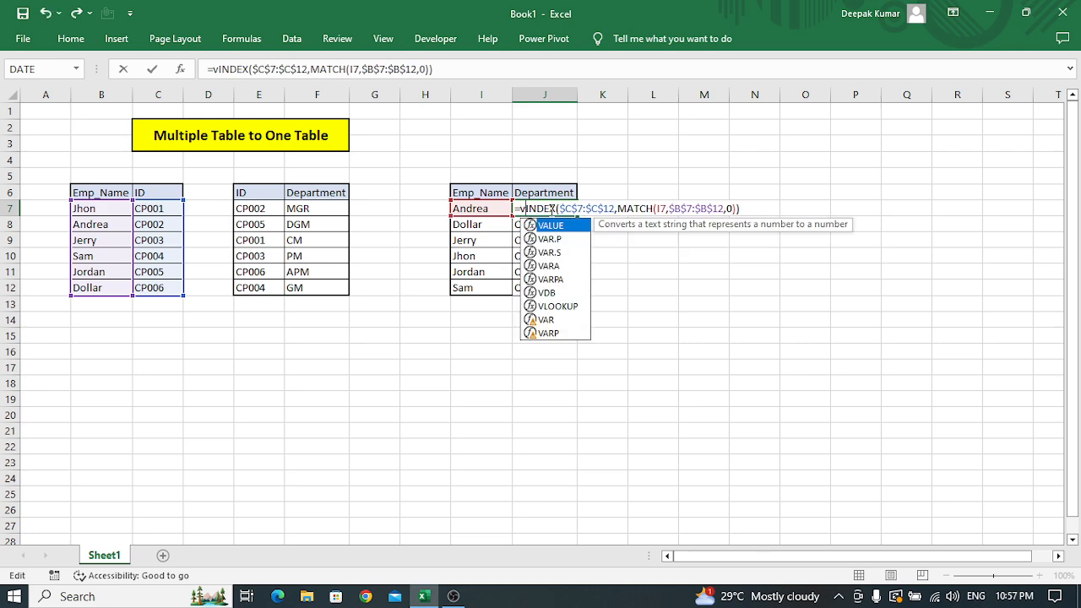
pyautogui.write('l')
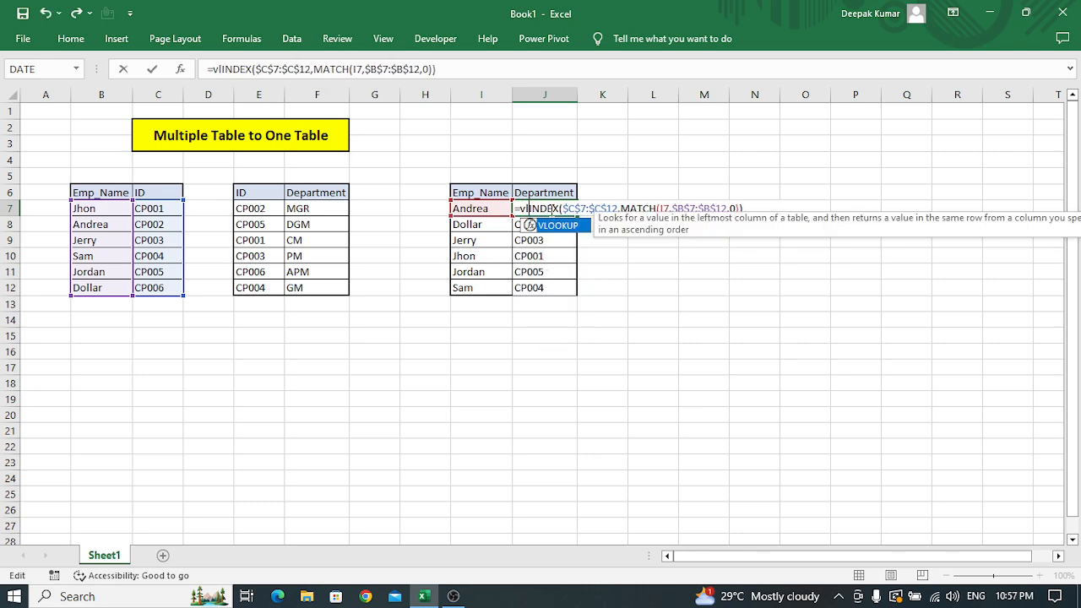
pyautogui.press('Tab')
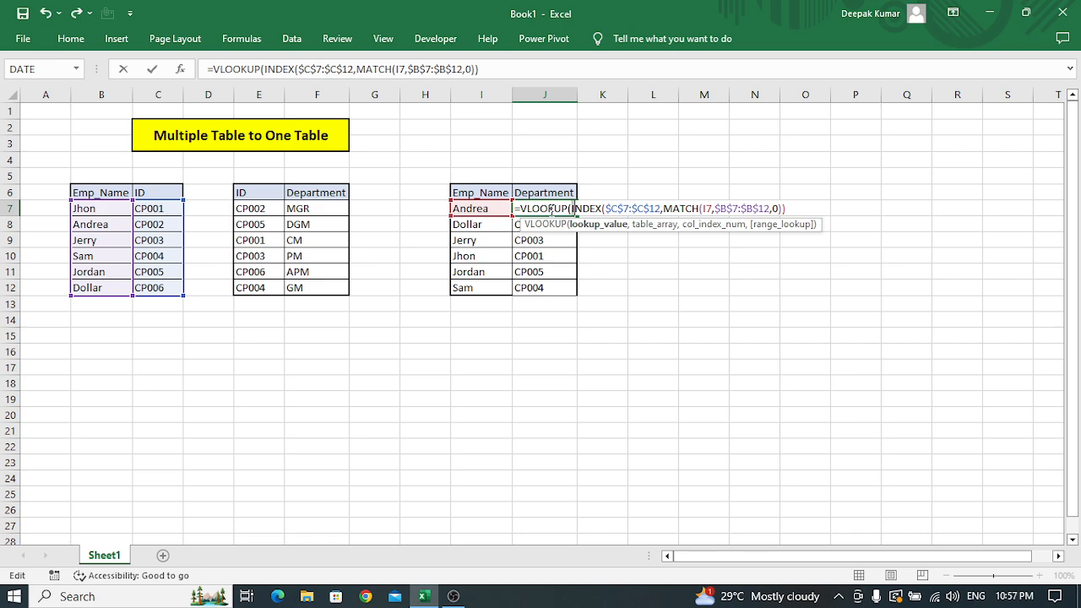
# Preview the value of the nested INDEX-MATCH expression within J7's formula.
pyautogui.hotkey('shift', 'Right')
pyautogui.hotkey('shift', 'Right')
pyautogui.hotkey('shift', 'Right')
pyautogui.hotkey('shift', 'Right')
pyautogui.hotkey('shift', 'Right')
pyautogui.hotkey('shift', 'Right')
pyautogui.hotkey('shift', 'Right')
pyautogui.hotkey('shift', 'Right')
pyautogui.hotkey('shift', 'Right')
pyautogui.hotkey('shift', 'Right')
pyautogui.hotkey('shift', 'Right')
pyautogui.hotkey('shift', 'Right')
pyautogui.hotkey('shift', 'Right')
pyautogui.hotkey('shift', 'Right')
pyautogui.hotkey('shift', 'Right')
pyautogui.hotkey('shift', 'Right')
pyautogui.hotkey('shift', 'Right')
pyautogui.hotkey('shift', 'Right')
pyautogui.hotkey('shift', 'Right')
pyautogui.hotkey('shift', 'Right')
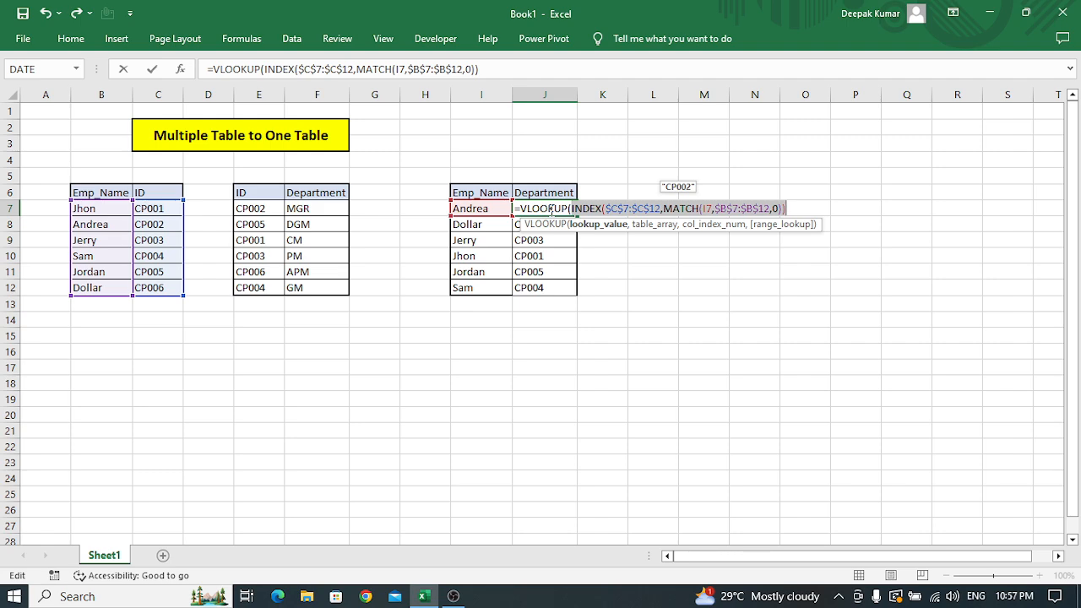
pyautogui.press('End')
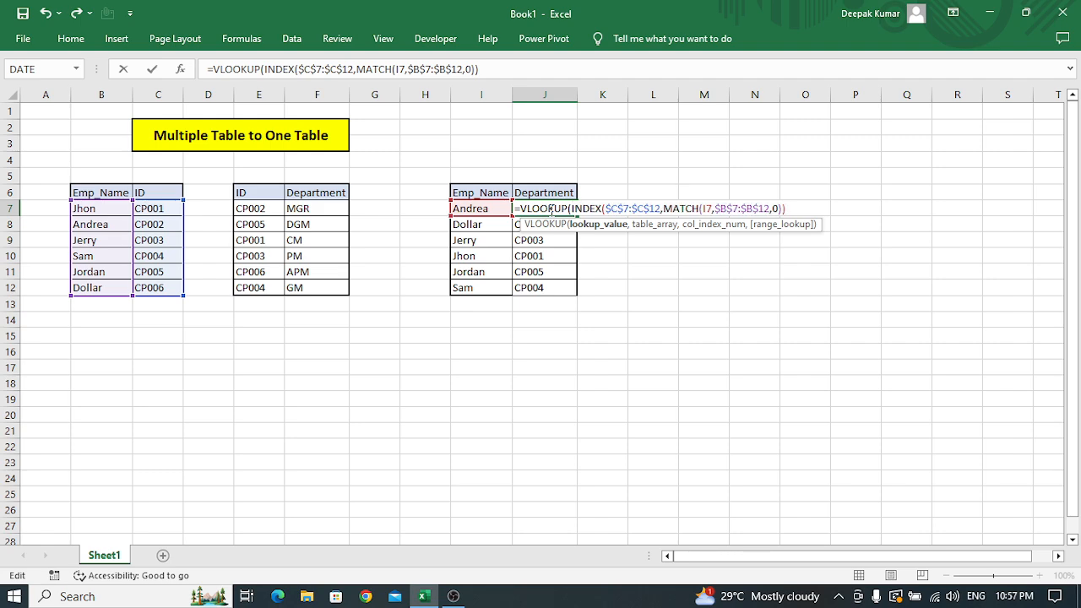
# Set the table array of J7's VLOOKUP to the second source table as the absolute range $E$7:$F$12.
pyautogui.write(',')
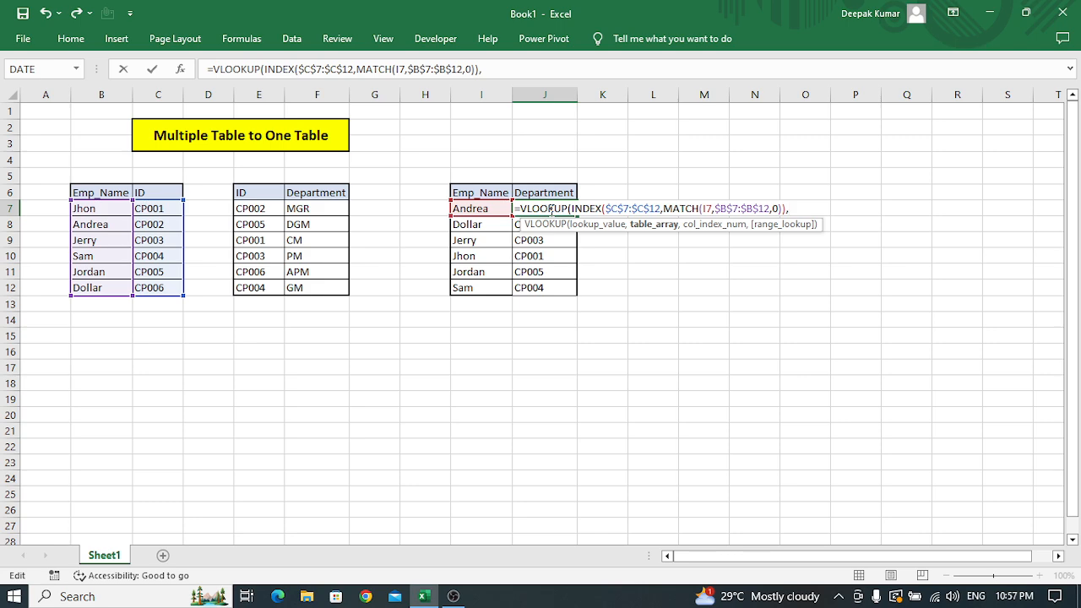
pyautogui.press('Left')
pyautogui.press('Left')
pyautogui.press('Left')
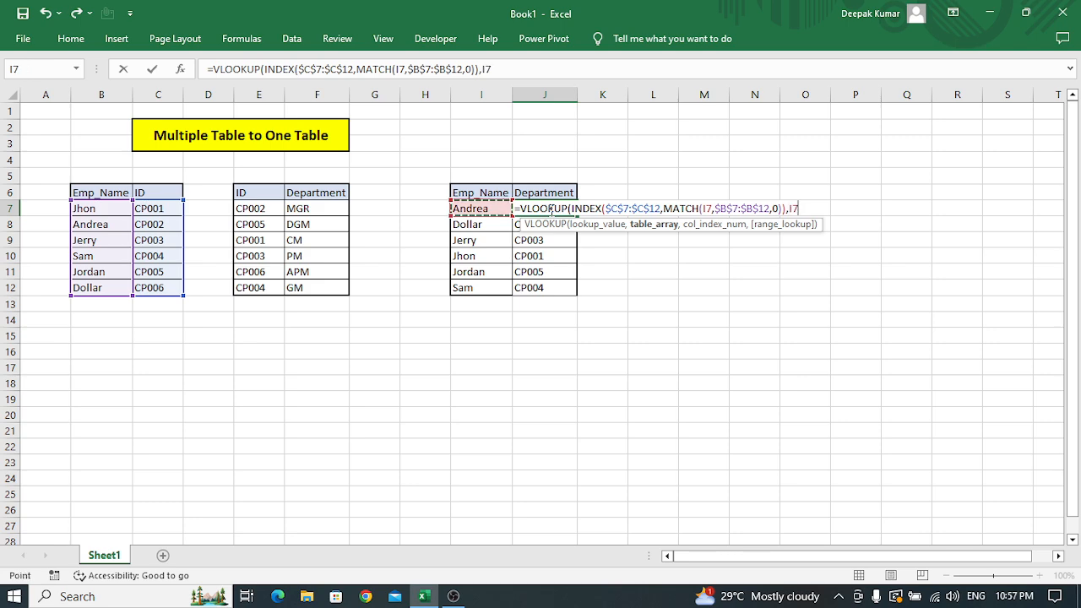
pyautogui.press('Left')
pyautogui.press('Left')
pyautogui.press('Left')
pyautogui.press('Left')
pyautogui.press('Right')
pyautogui.press('Right')
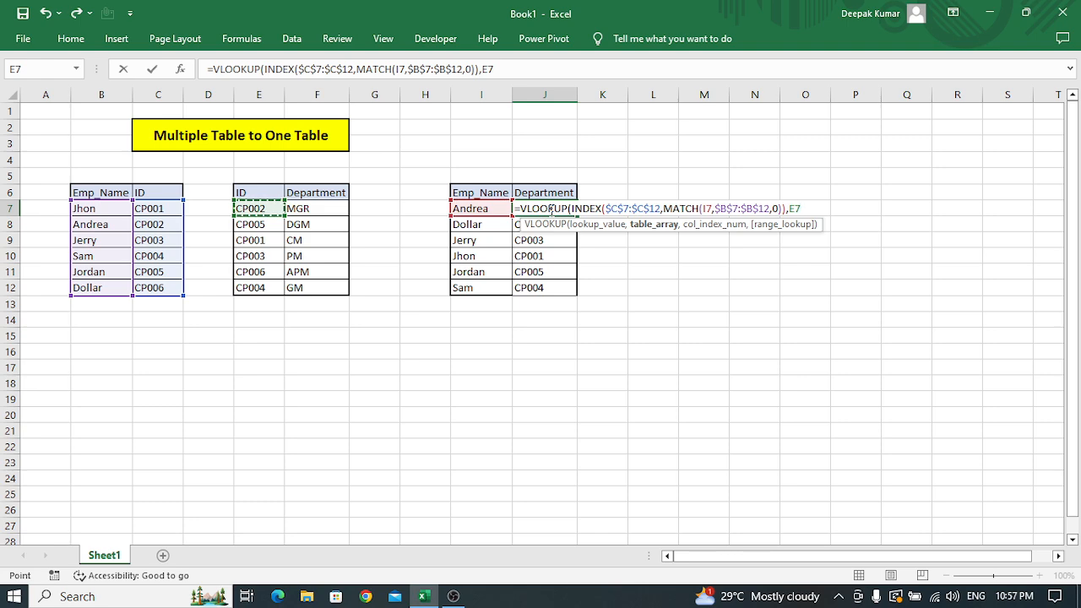
pyautogui.hotkey('ctrl', 'shift', 'Down')
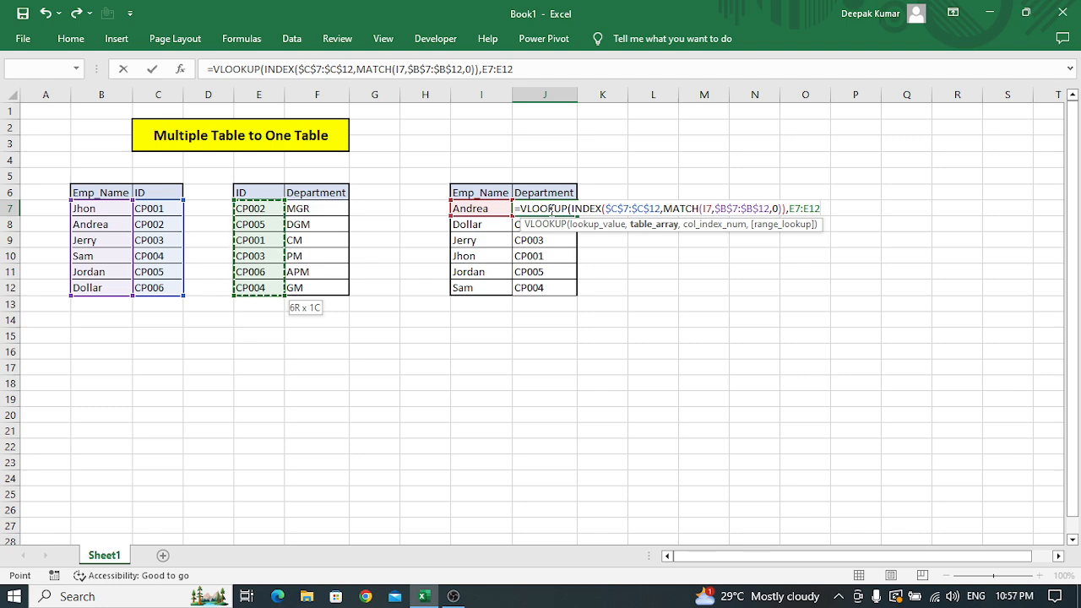
pyautogui.hotkey('shift', 'Right')
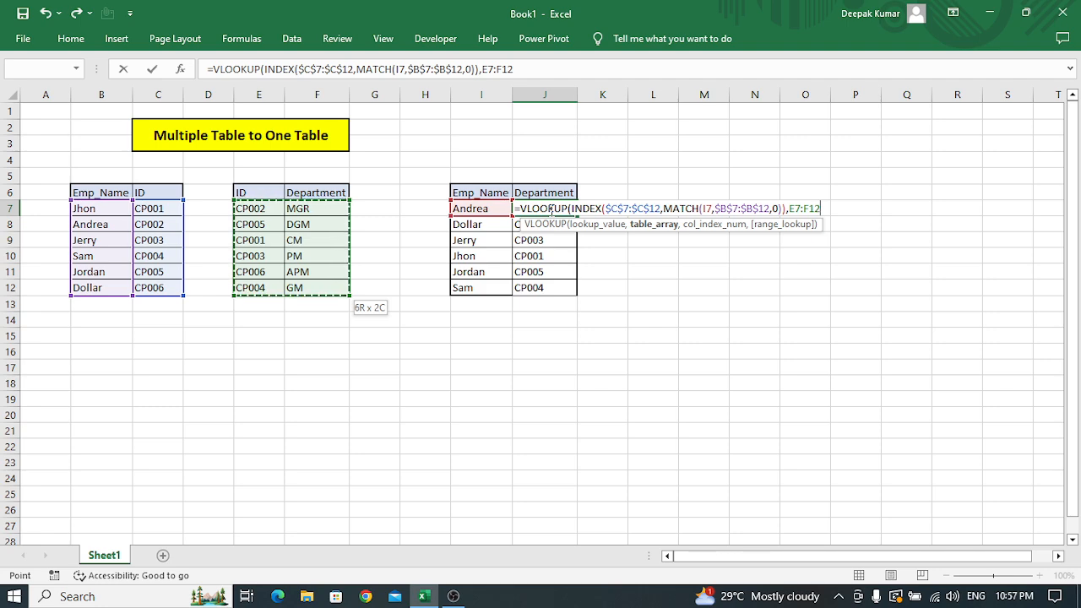
pyautogui.press('F4')
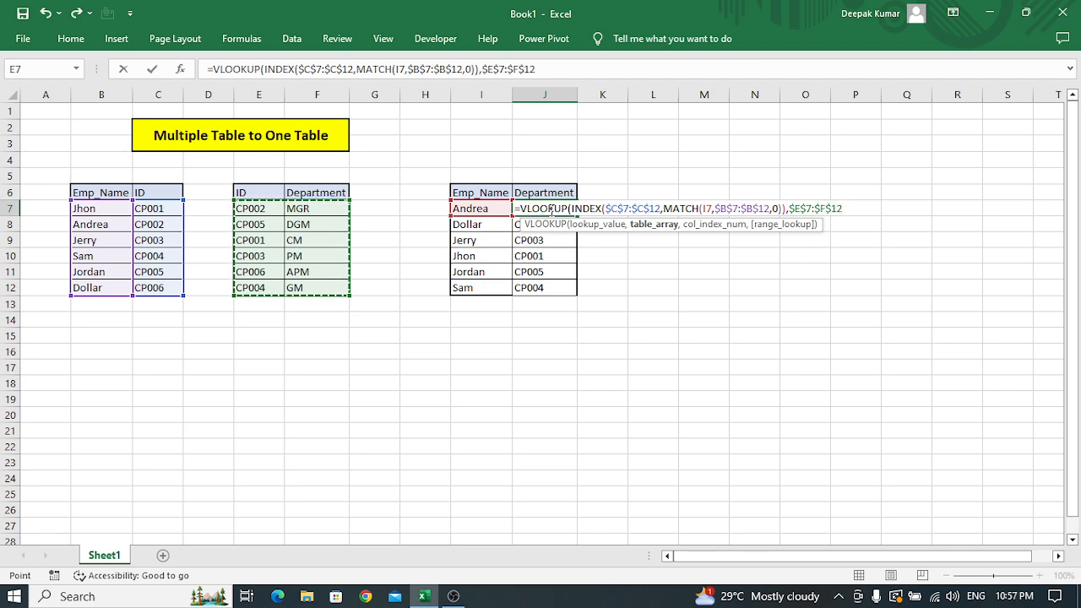
# Complete J7's VLOOKUP with column index 2 and exact match 0, enter the formula and reselect J7.
pyautogui.write(',2')
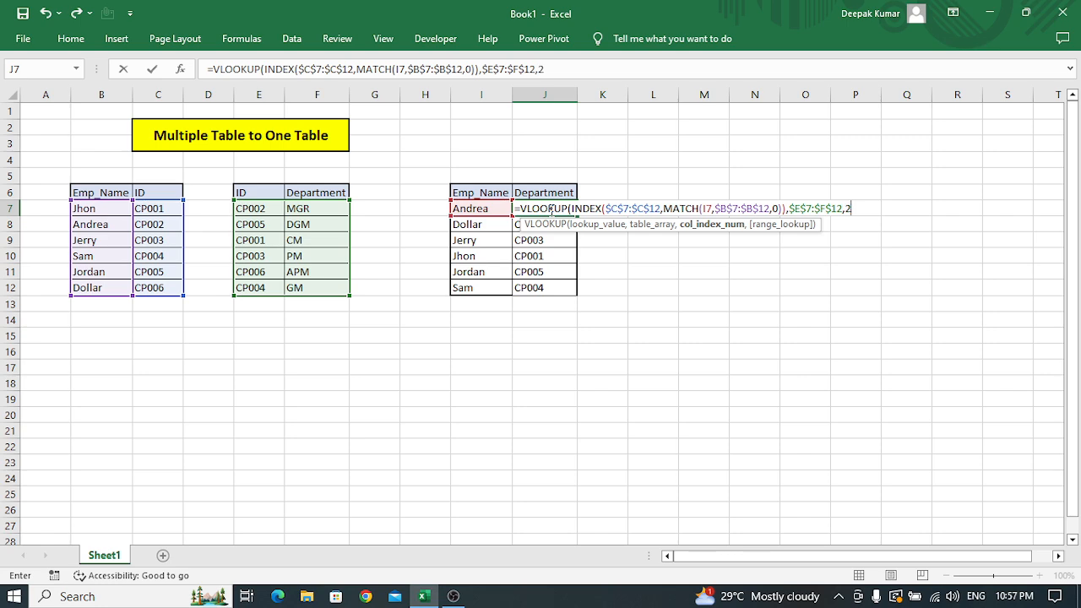
pyautogui.write(',')
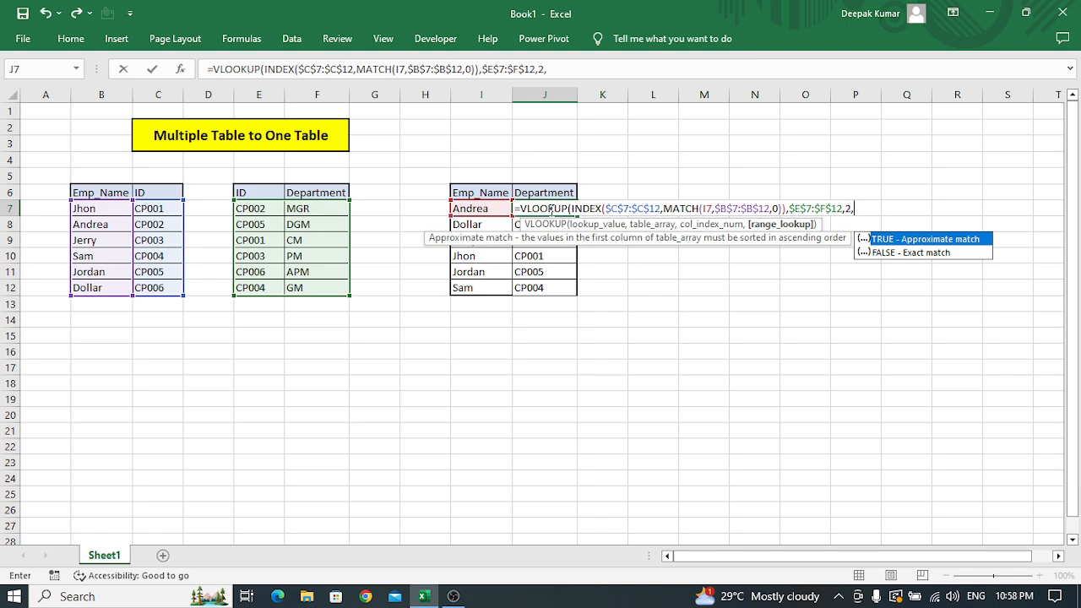
pyautogui.write('0')
pyautogui.write(')')
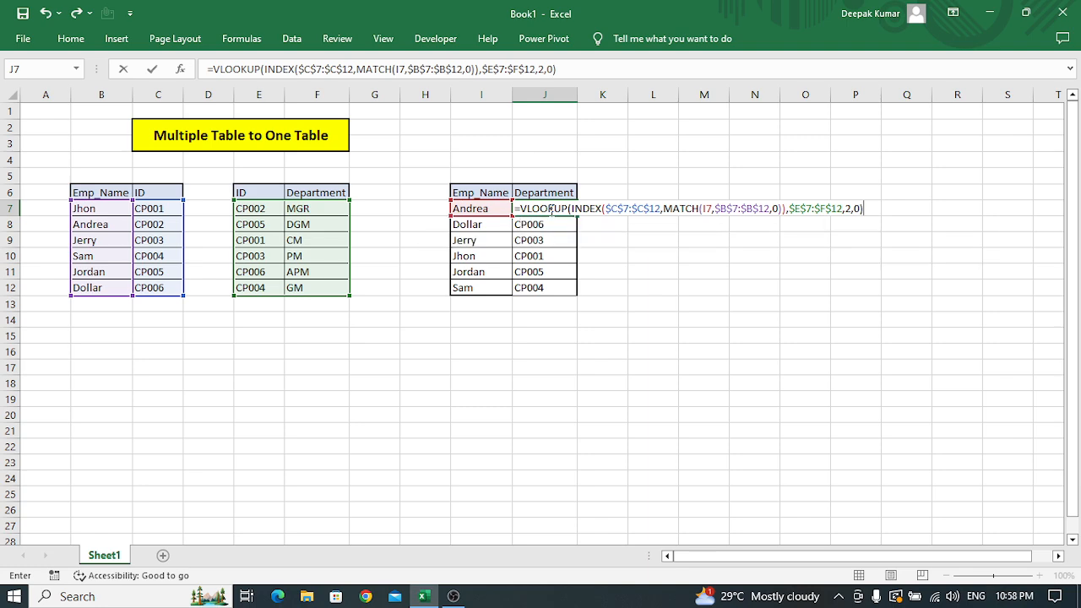
pyautogui.press('Return')
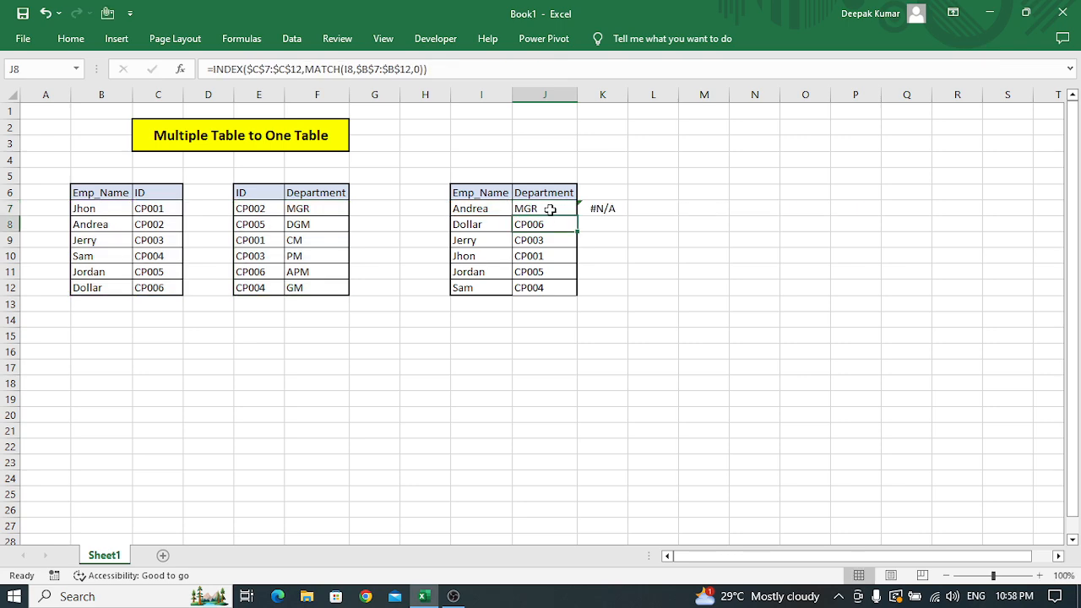
pyautogui.click(550, 209)
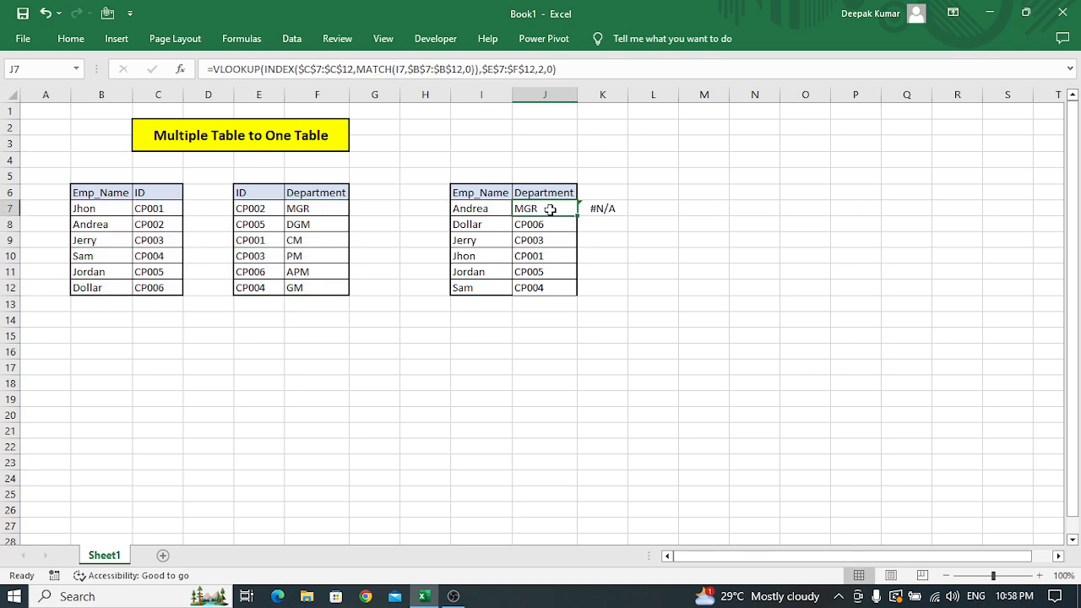
# Copy J7's nested VLOOKUP formula into the remaining Department cells J8:J12, replacing the INDEX-MATCH formulas there.
pyautogui.press('Down')
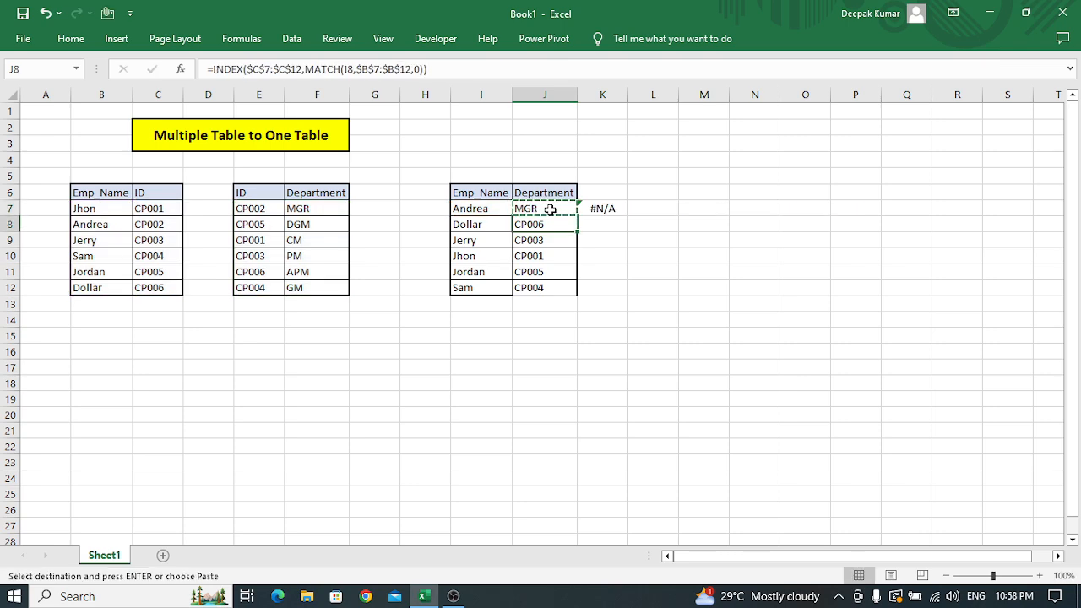
pyautogui.hotkey('ctrl', 'shift', 'Down')
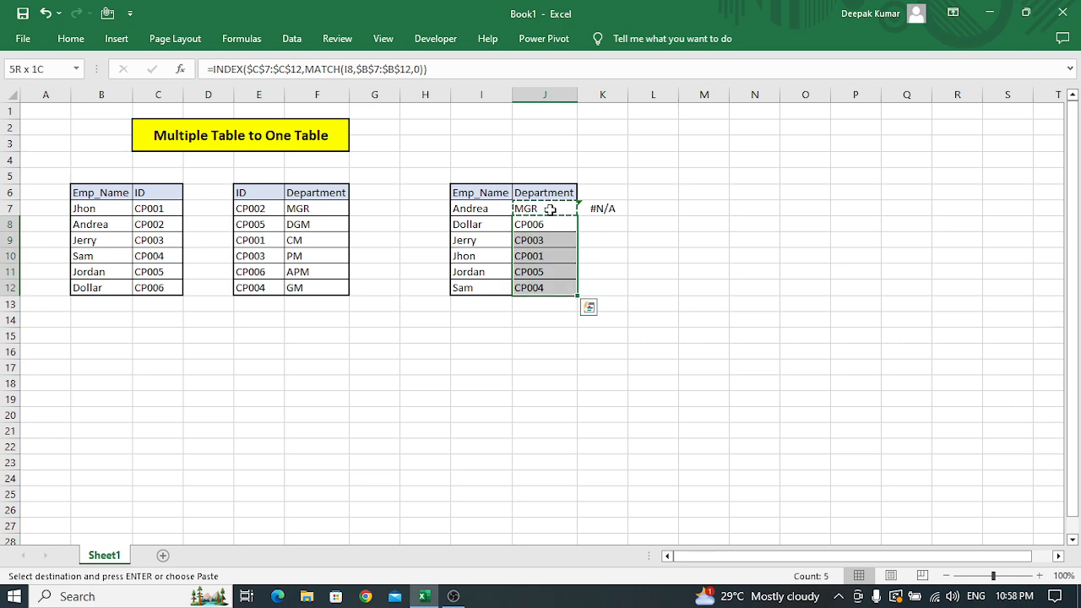
pyautogui.press('Return')
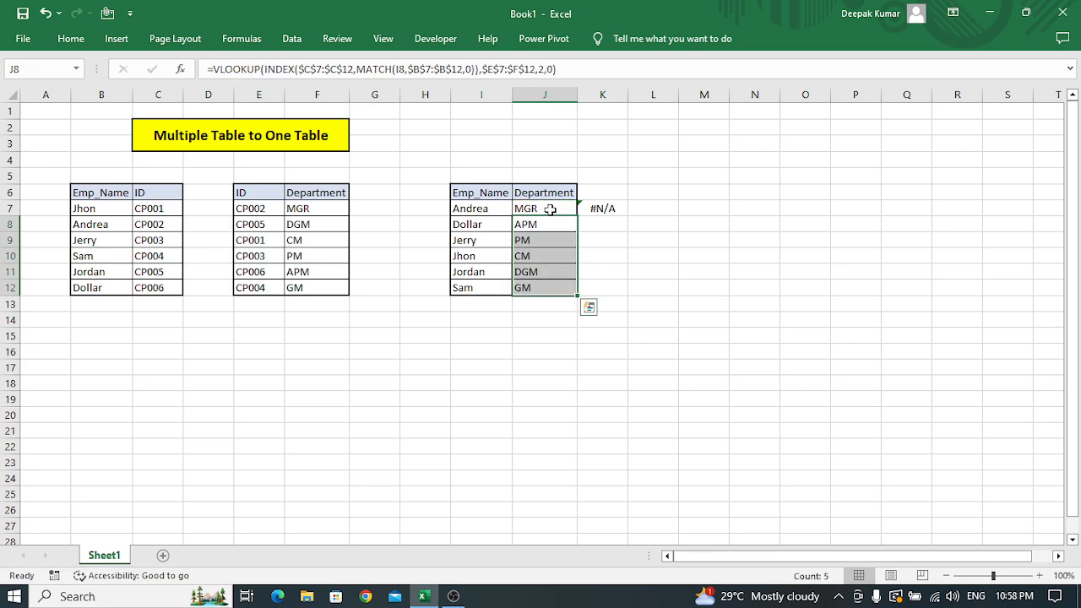
# Clear the leftover trial VLOOKUP formula from cell K7 beside the result table.
pyautogui.click(596, 207)
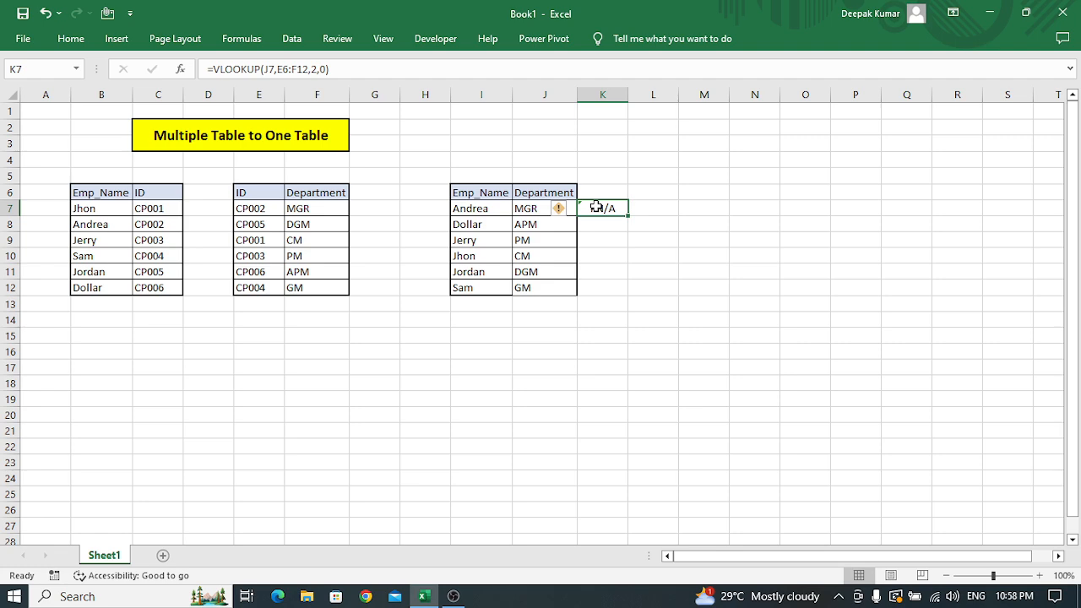
pyautogui.press('Delete')
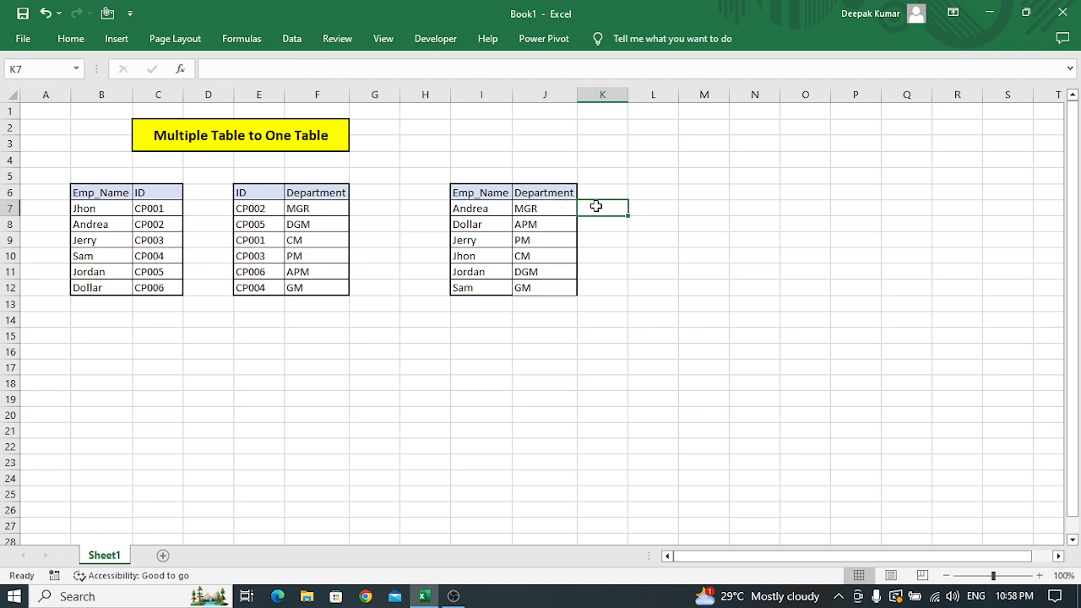
pyautogui.click(454, 596)
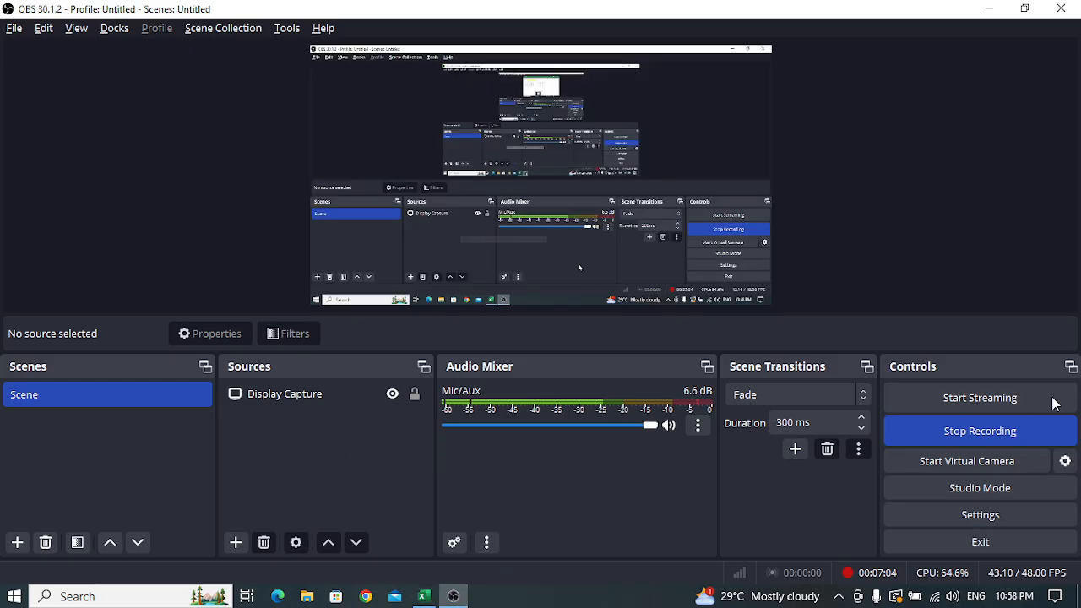